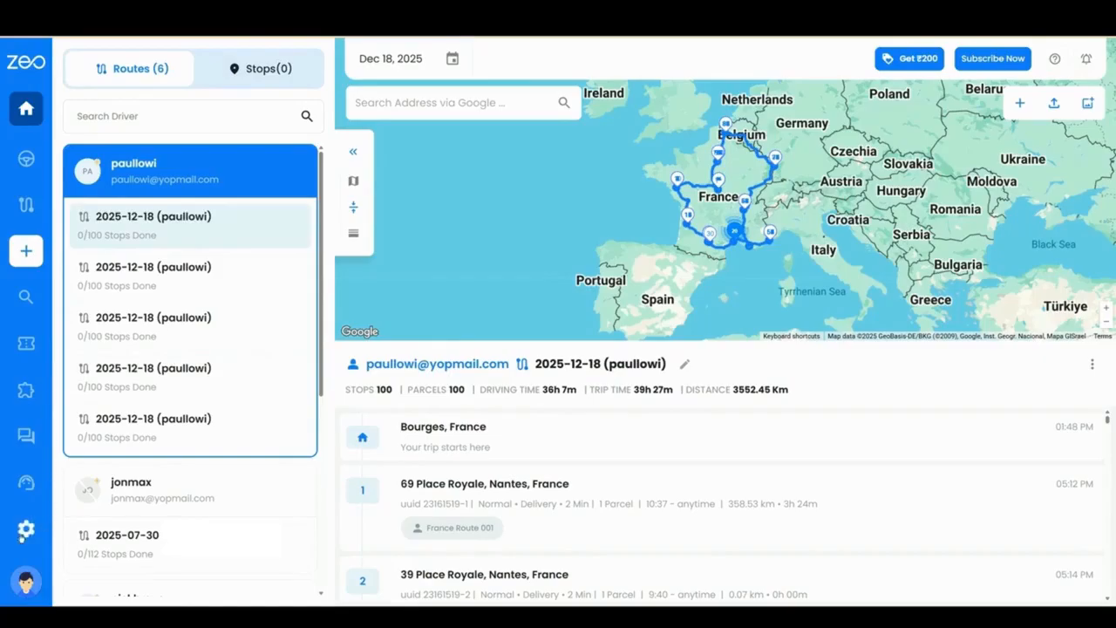
- Open the Reports settings and start configuring the fields of the PDF report
{"action": "left_click", "coordinate": [24, 531]}
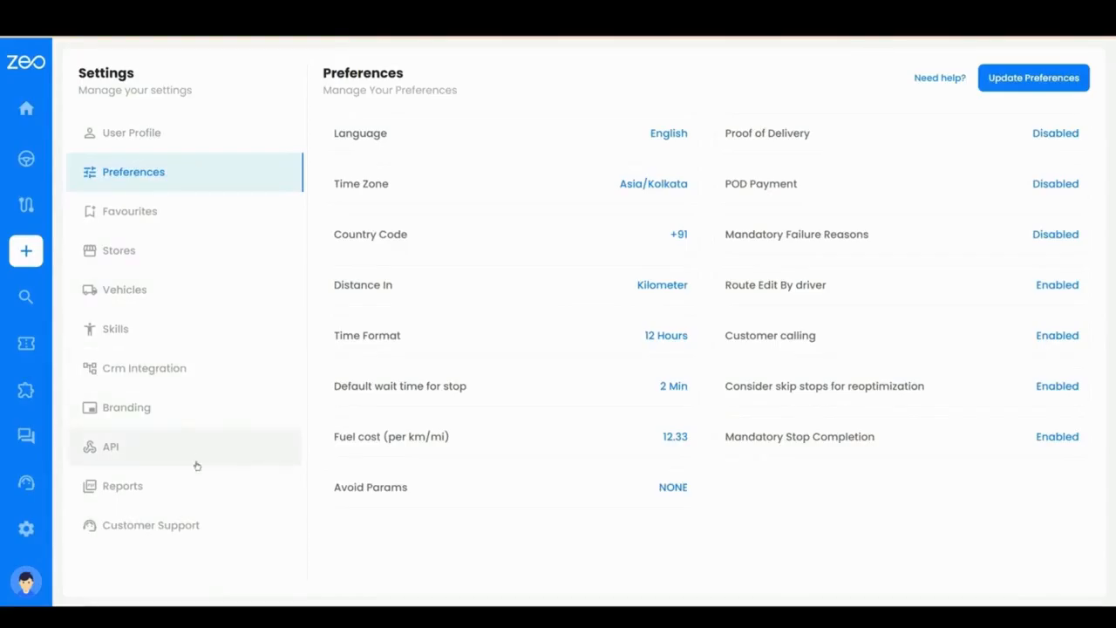
{"action": "left_click", "coordinate": [184, 489]}
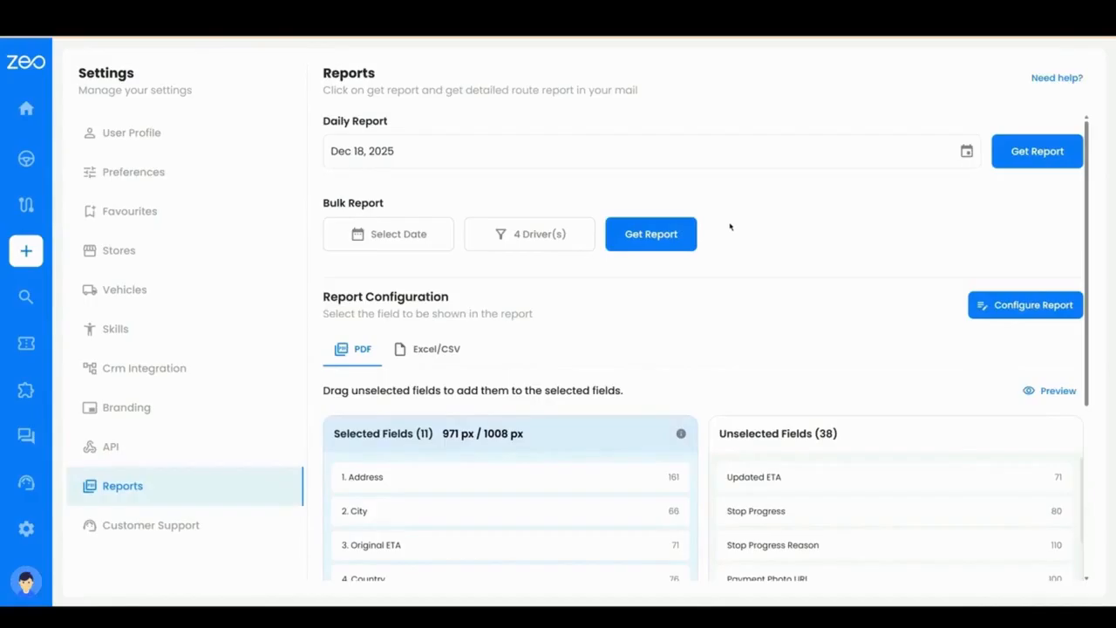
{"action": "scroll", "coordinate": [730, 237], "scroll_direction": "down", "scroll_amount": 3}
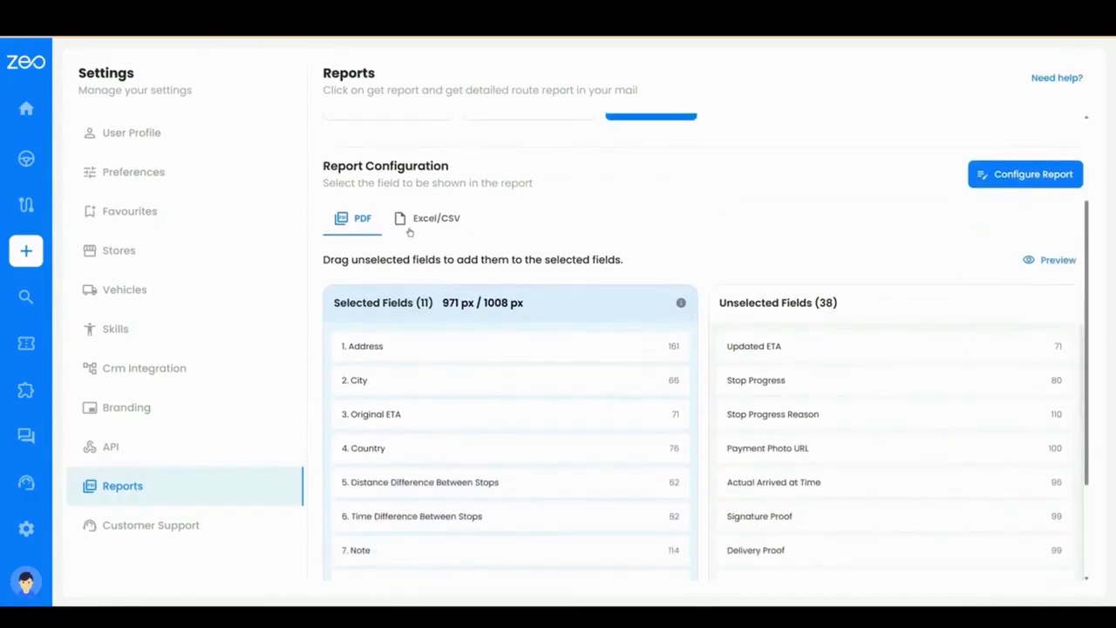
{"action": "left_click", "coordinate": [410, 227]}
{"action": "left_click", "coordinate": [368, 228]}
{"action": "left_click", "coordinate": [1000, 172]}
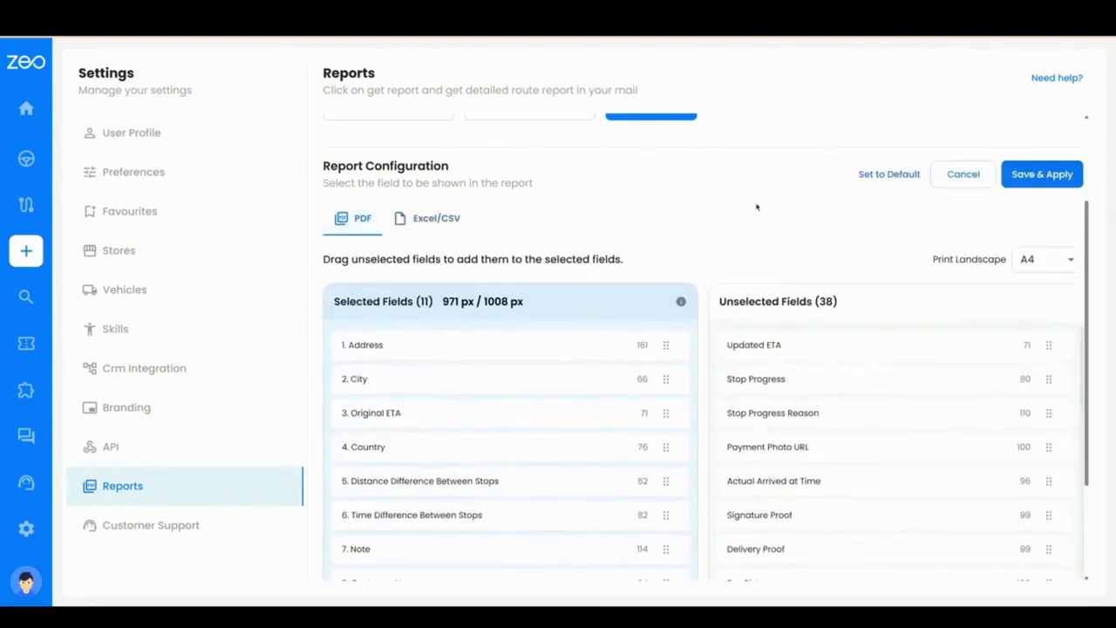
- Apply the Excel/CSV report fields with the existing selection and return to the PDF field configuration
{"action": "left_click", "coordinate": [452, 217]}
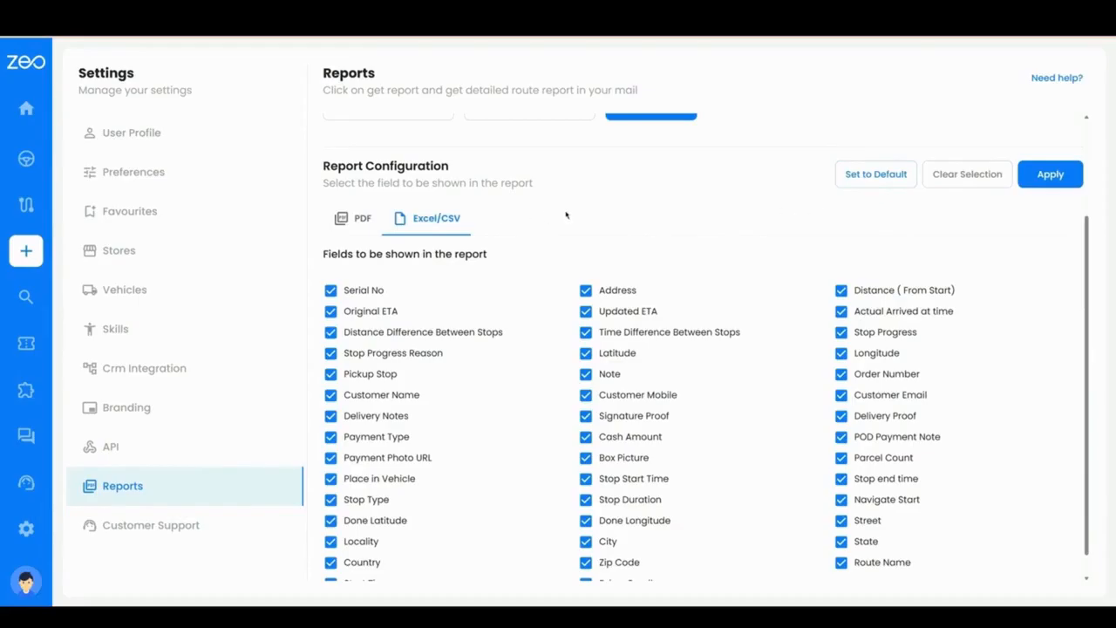
{"action": "left_click", "coordinate": [1051, 174]}
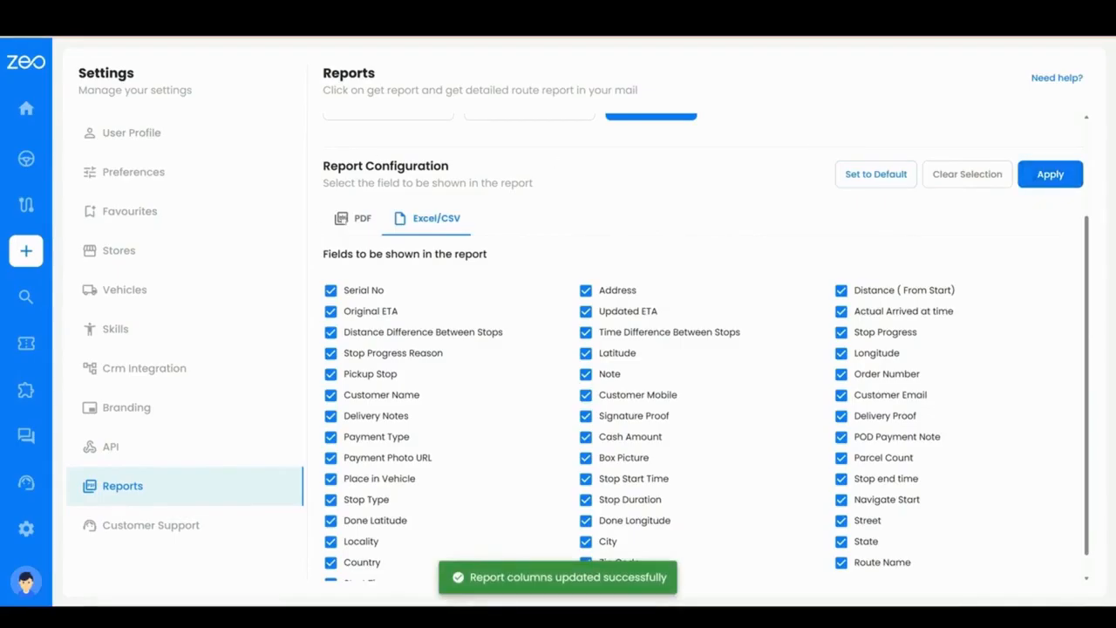
{"action": "left_click", "coordinate": [355, 218]}
{"action": "left_click", "coordinate": [427, 218]}
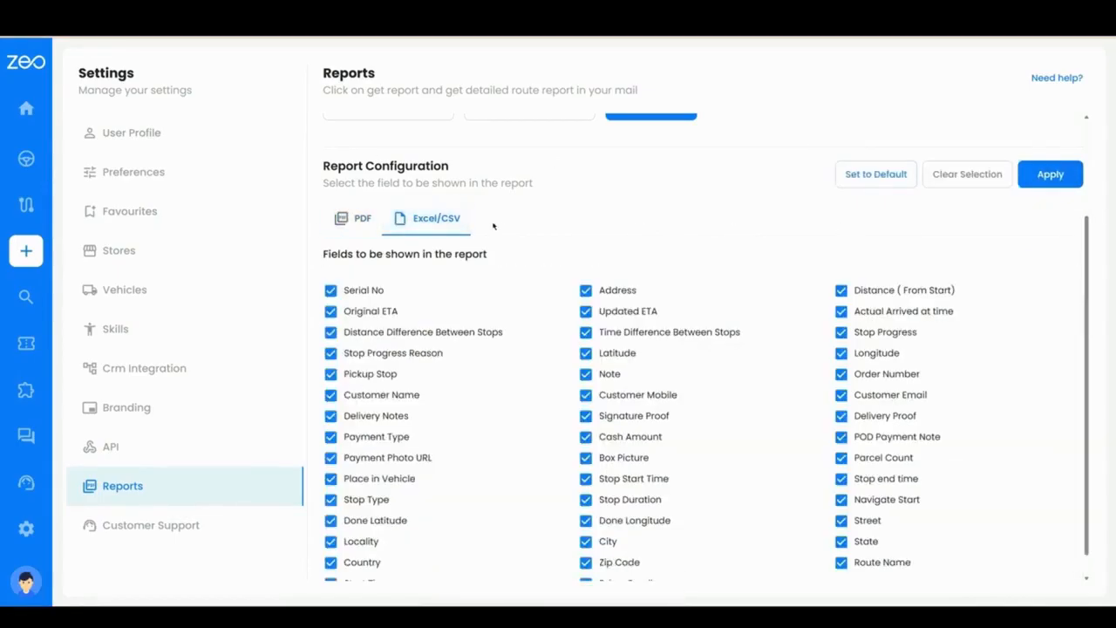
{"action": "left_click", "coordinate": [344, 218]}
{"action": "left_click", "coordinate": [1038, 177]}
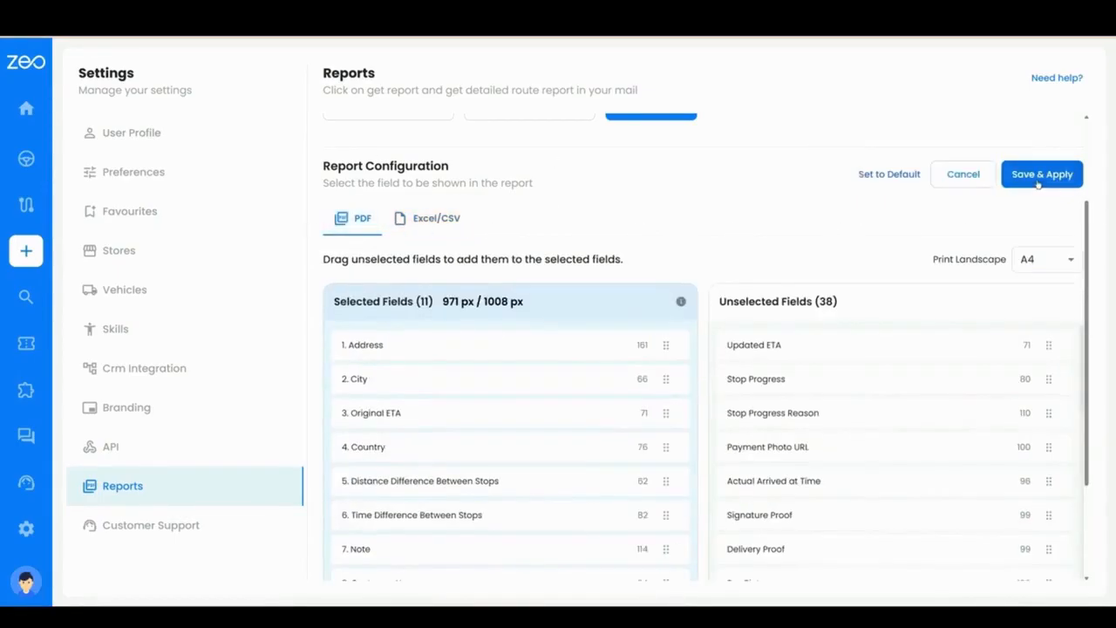
- Exclude Customer Name and Delivery Notes from the Excel/CSV report fields
{"action": "left_click", "coordinate": [460, 222]}
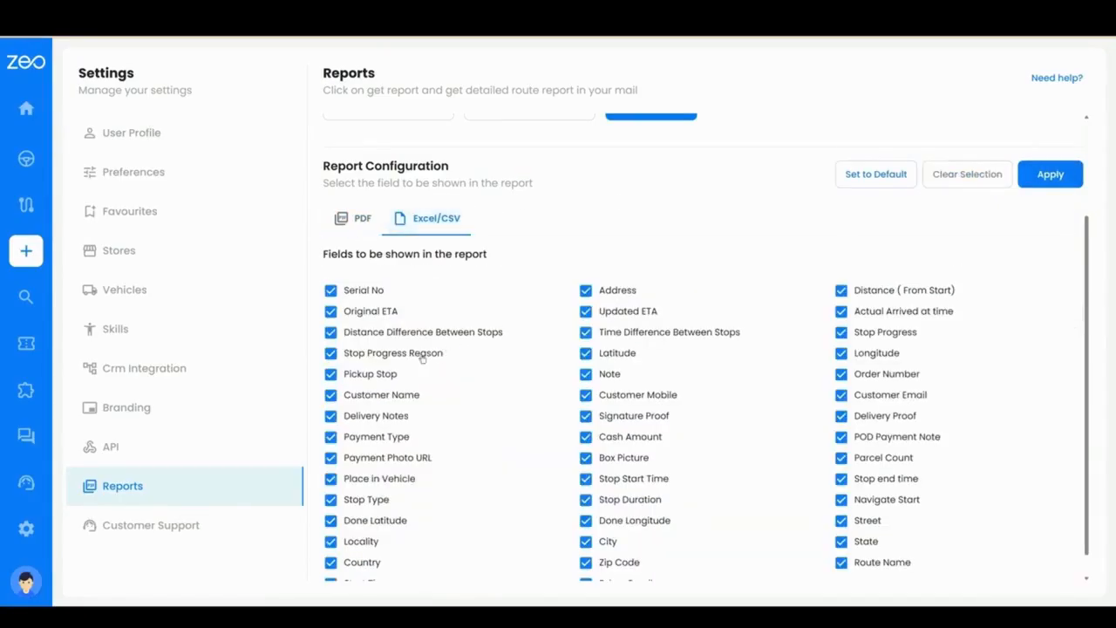
{"action": "scroll", "coordinate": [410, 357], "scroll_direction": "down", "scroll_amount": 1}
{"action": "left_click", "coordinate": [374, 368]}
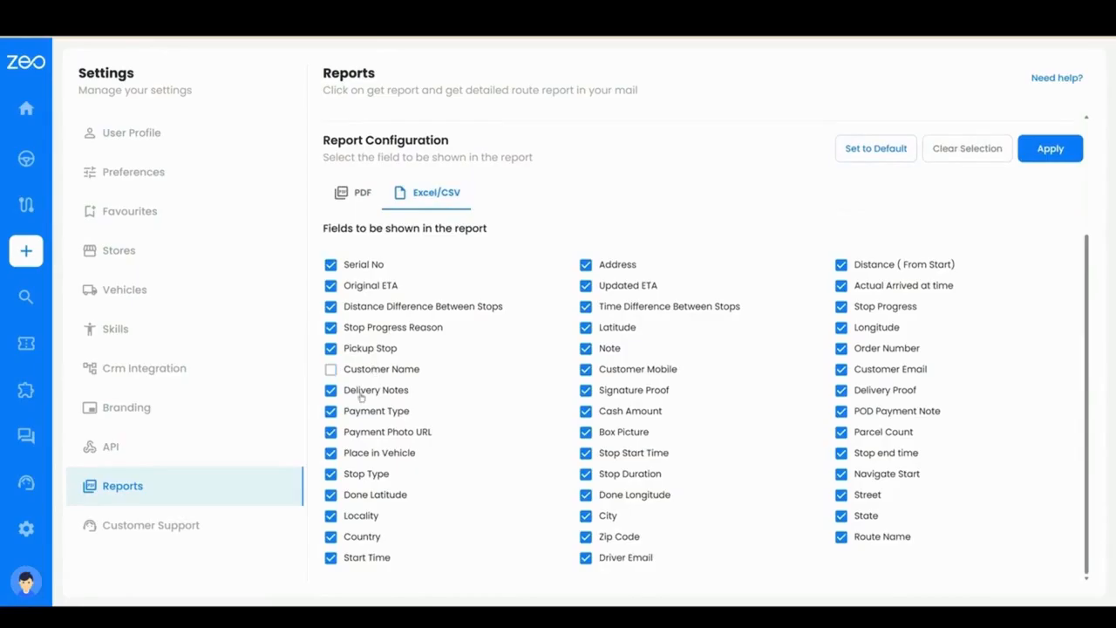
{"action": "left_click", "coordinate": [377, 375]}
{"action": "left_click", "coordinate": [394, 373]}
{"action": "left_click", "coordinate": [383, 394]}
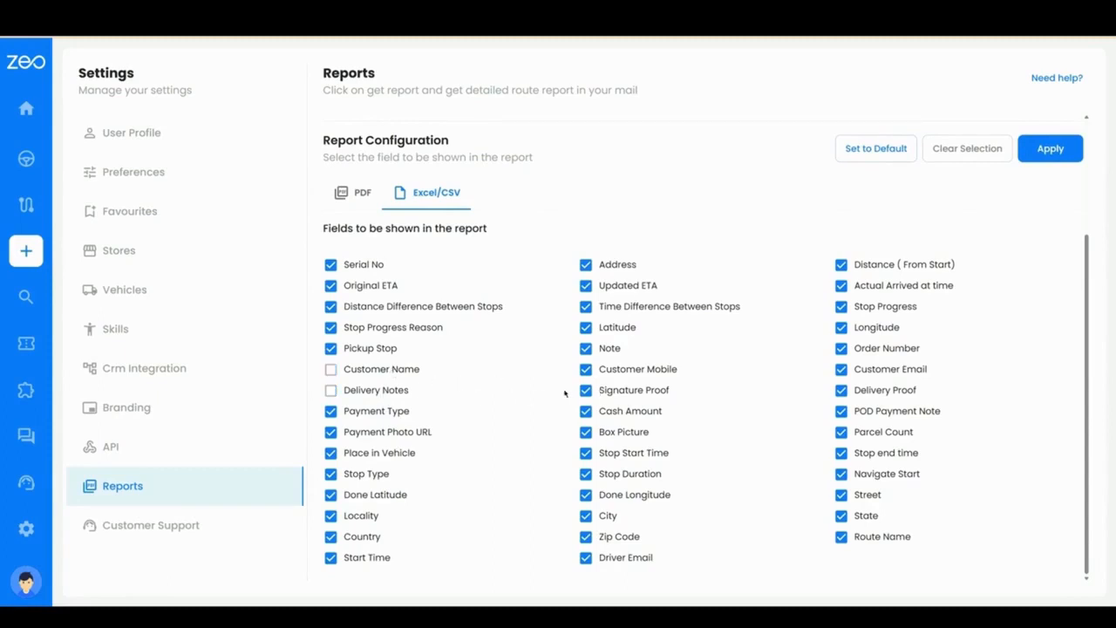
- Include Customer Name in the Excel/CSV report fields again, keep Customer Mobile selected, and apply the selection
{"action": "left_click", "coordinate": [605, 371]}
{"action": "left_click", "coordinate": [605, 372]}
{"action": "left_click", "coordinate": [375, 372]}
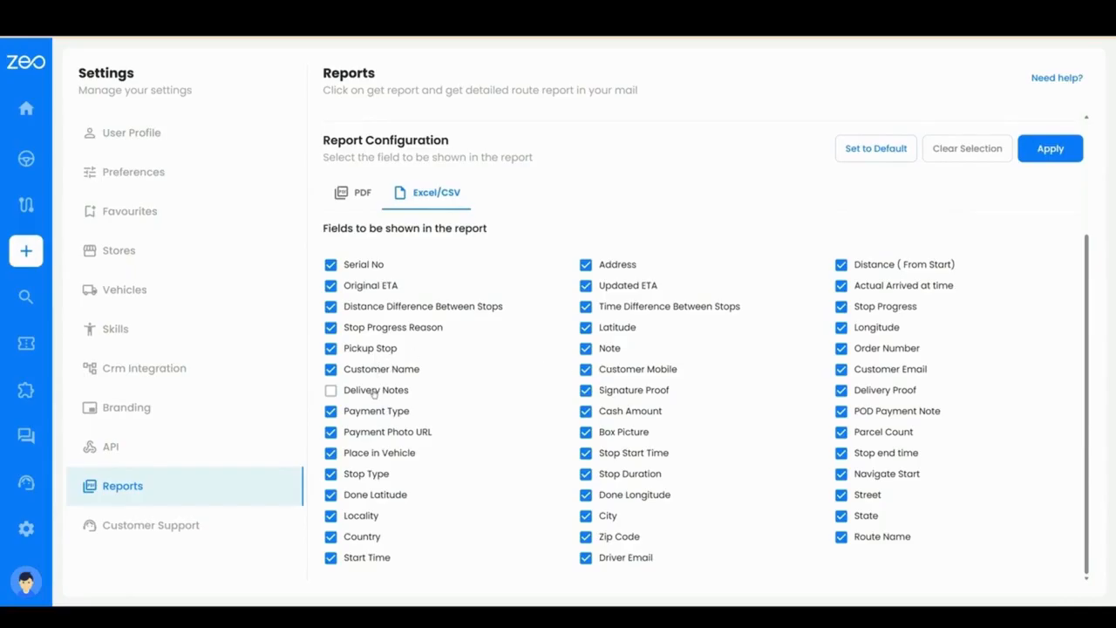
{"action": "left_click", "coordinate": [1039, 162]}
{"action": "scroll", "coordinate": [530, 306], "scroll_direction": "up", "scroll_amount": 3}
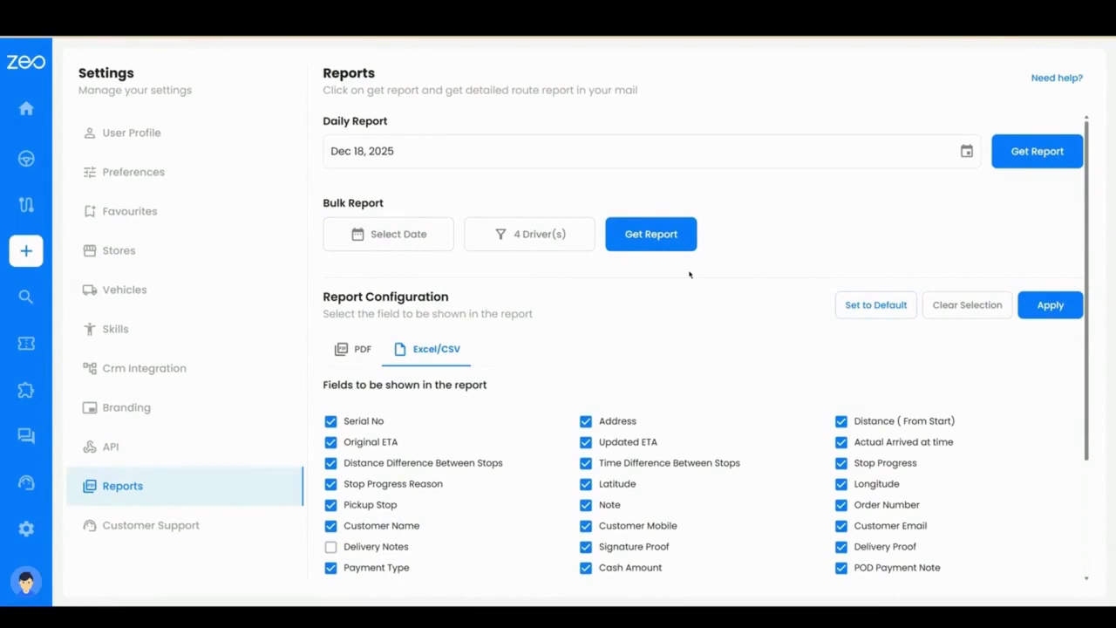
- Open the PDF report's field configuration for editing
{"action": "left_click", "coordinate": [360, 353]}
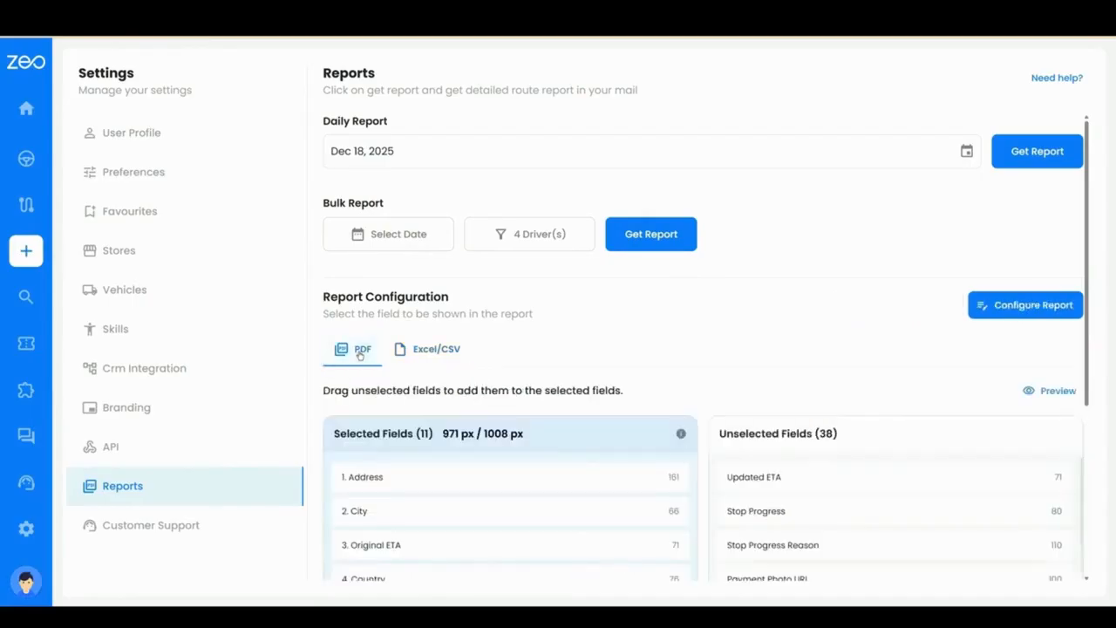
{"action": "scroll", "coordinate": [497, 325], "scroll_direction": "down", "scroll_amount": 3}
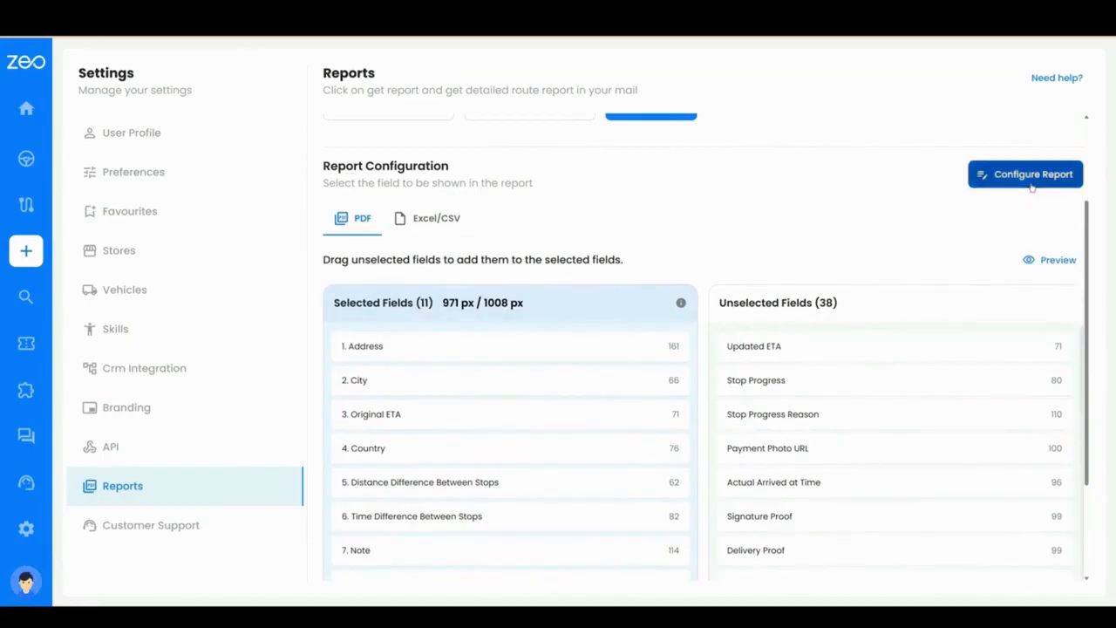
{"action": "left_click", "coordinate": [1032, 177]}
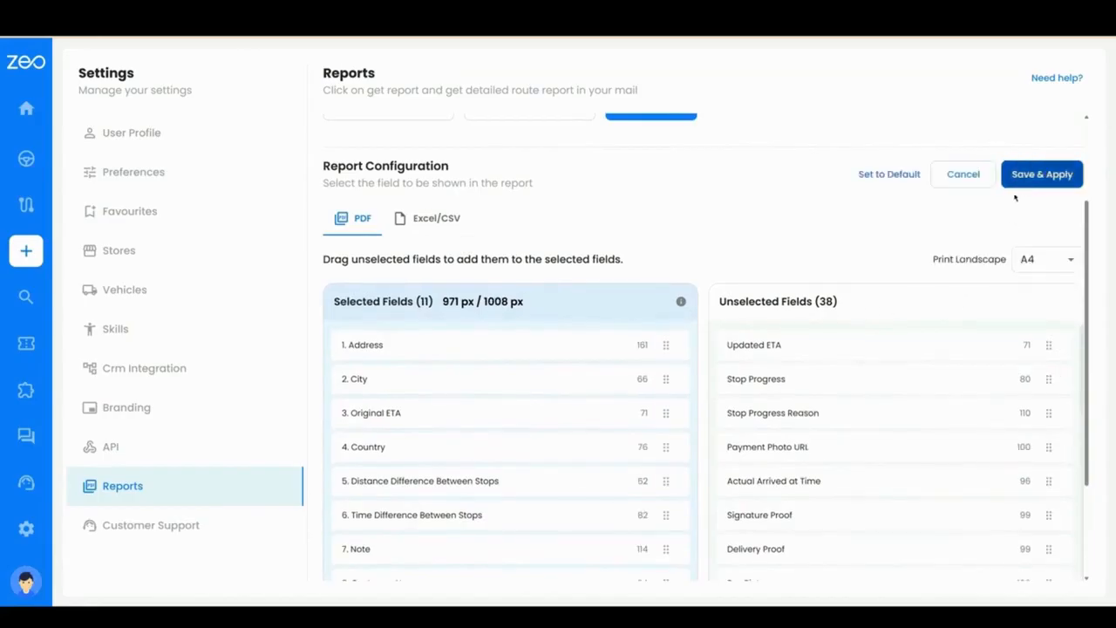
{"action": "scroll", "coordinate": [873, 224], "scroll_direction": "down", "scroll_amount": 1}
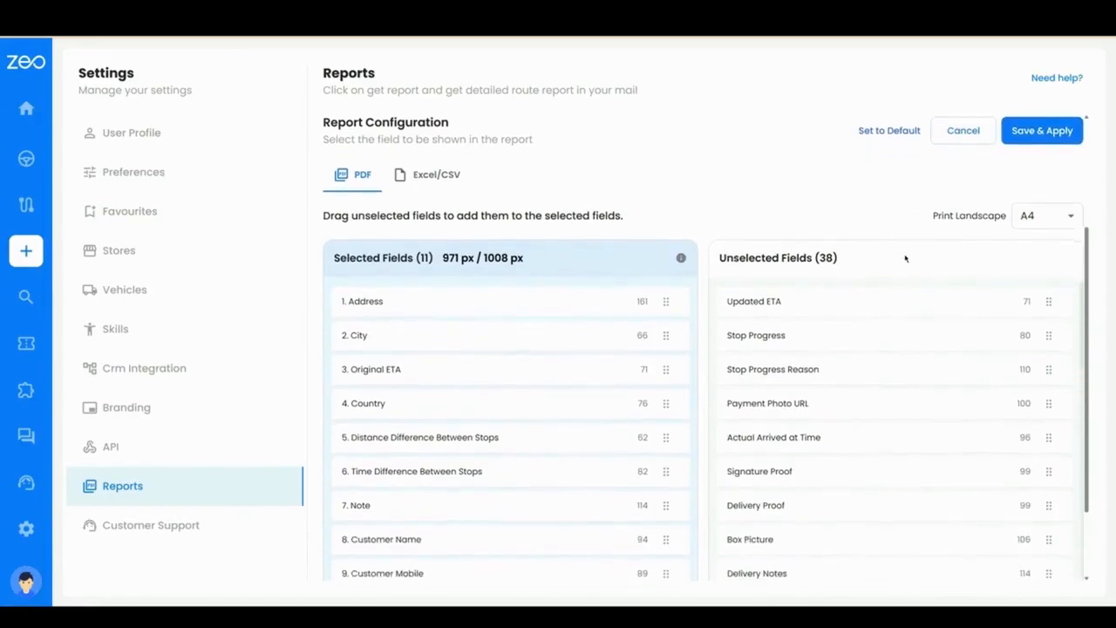
- Switch the PDF report's Print Landscape size to Letter and back to A4
{"action": "left_click", "coordinate": [1022, 218]}
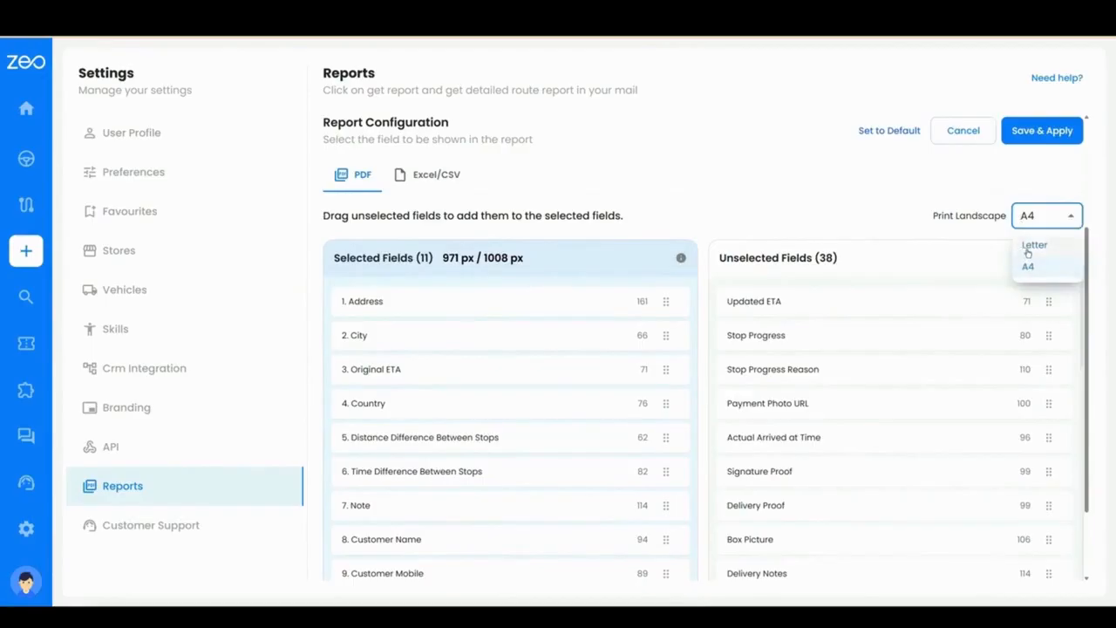
{"action": "left_click", "coordinate": [1028, 246]}
{"action": "left_click", "coordinate": [1029, 229]}
{"action": "left_click", "coordinate": [1030, 276]}
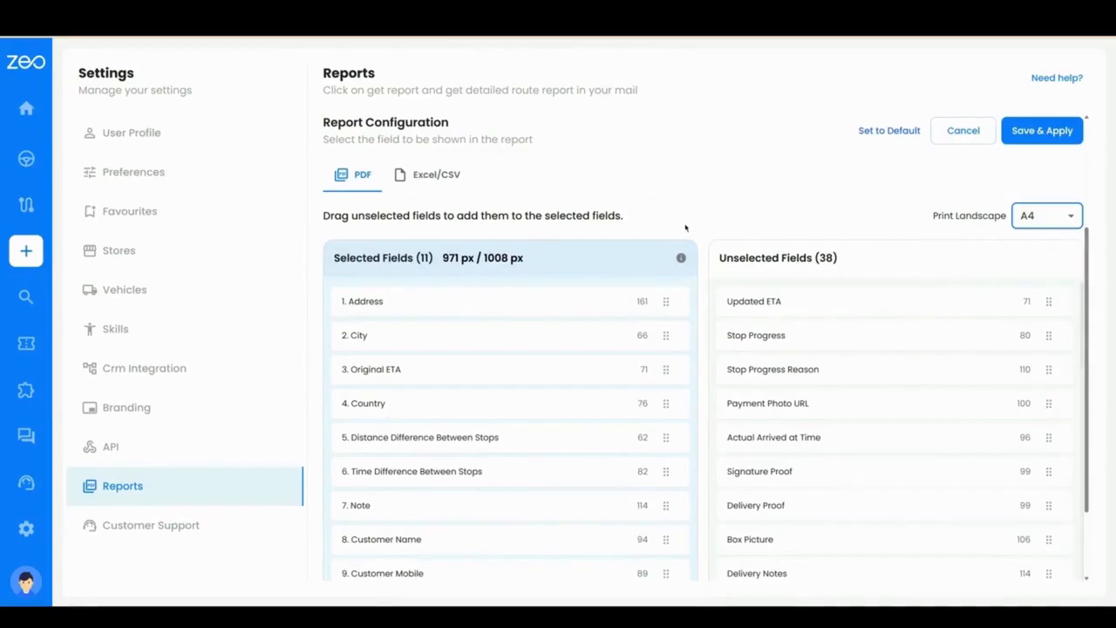
- Replace Note with State in the PDF report's selected fields, then save and apply the configuration
{"action": "scroll", "coordinate": [657, 208], "scroll_direction": "down", "scroll_amount": 2}
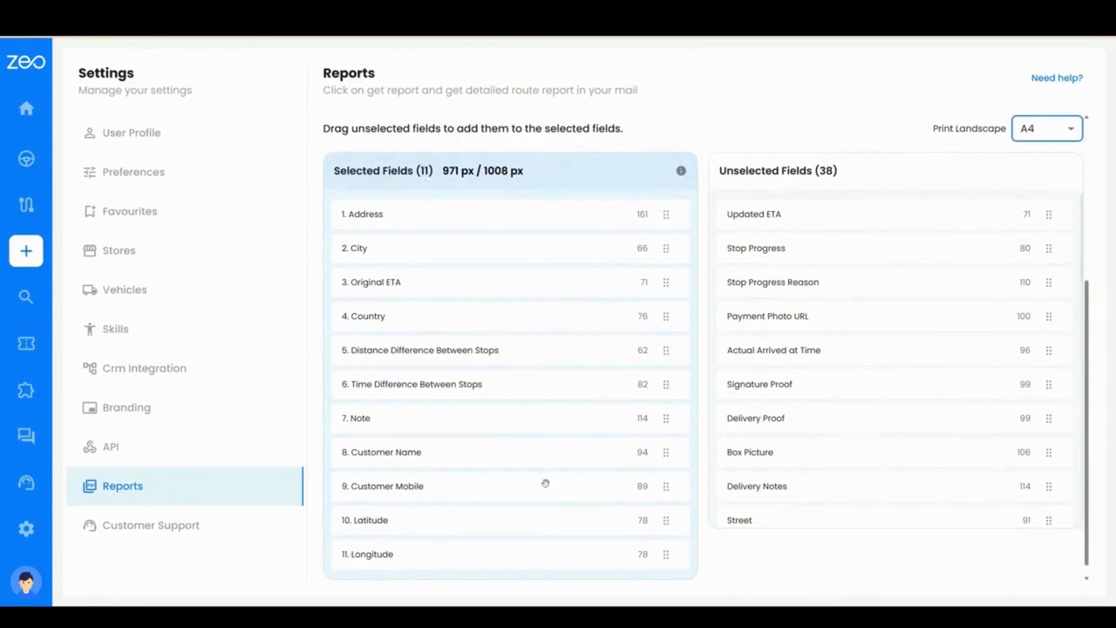
{"action": "scroll", "coordinate": [802, 349], "scroll_direction": "down", "scroll_amount": 4}
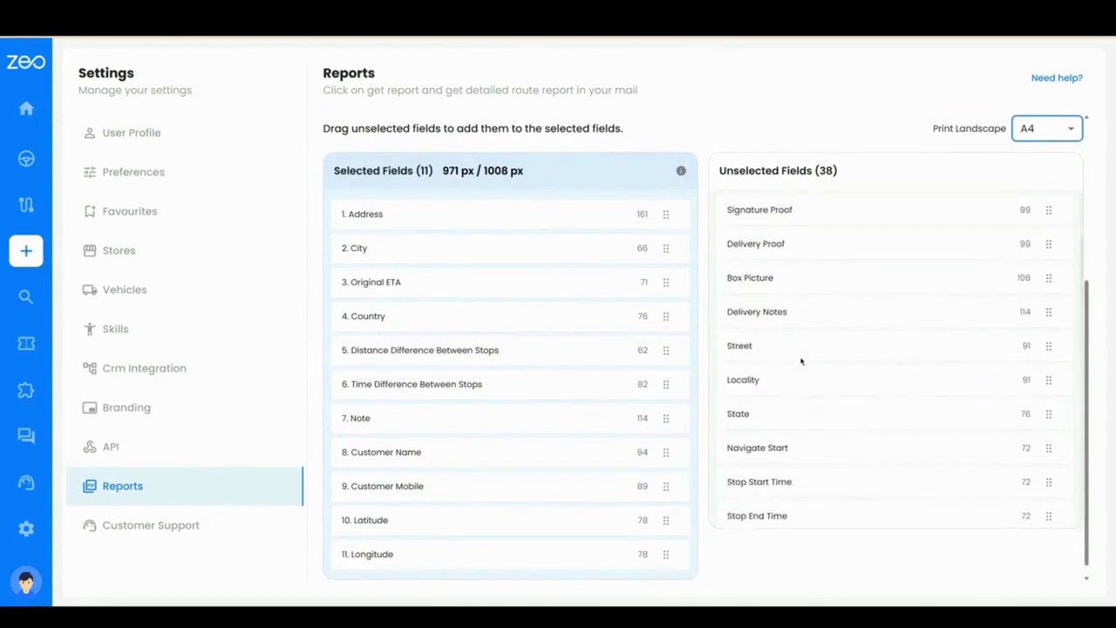
{"action": "scroll", "coordinate": [801, 361], "scroll_direction": "up", "scroll_amount": 1}
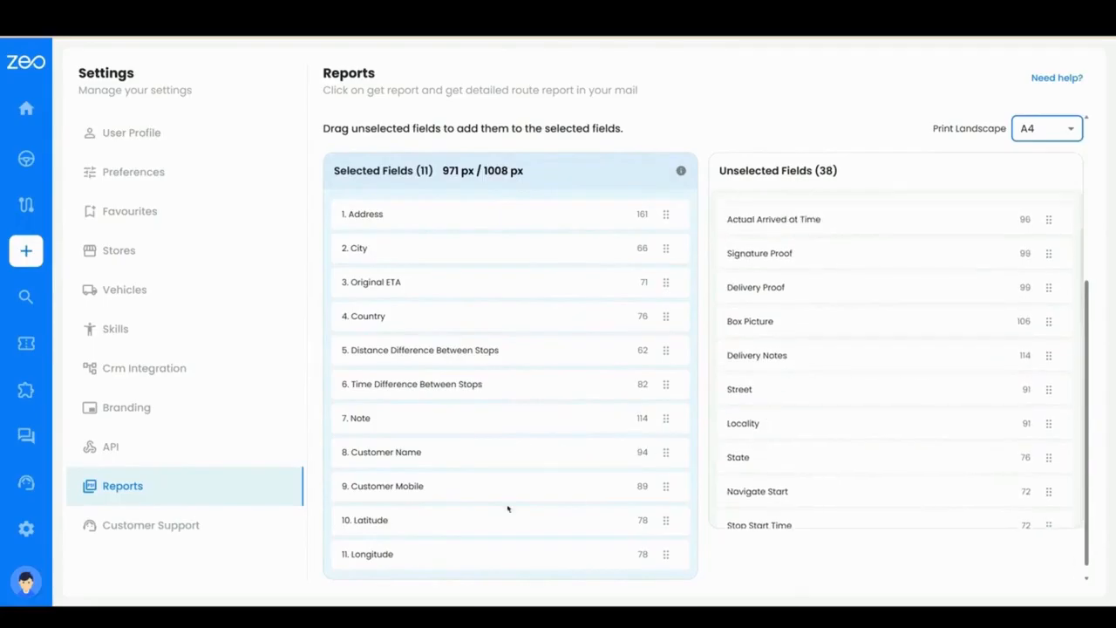
{"action": "left_click", "coordinate": [411, 428]}
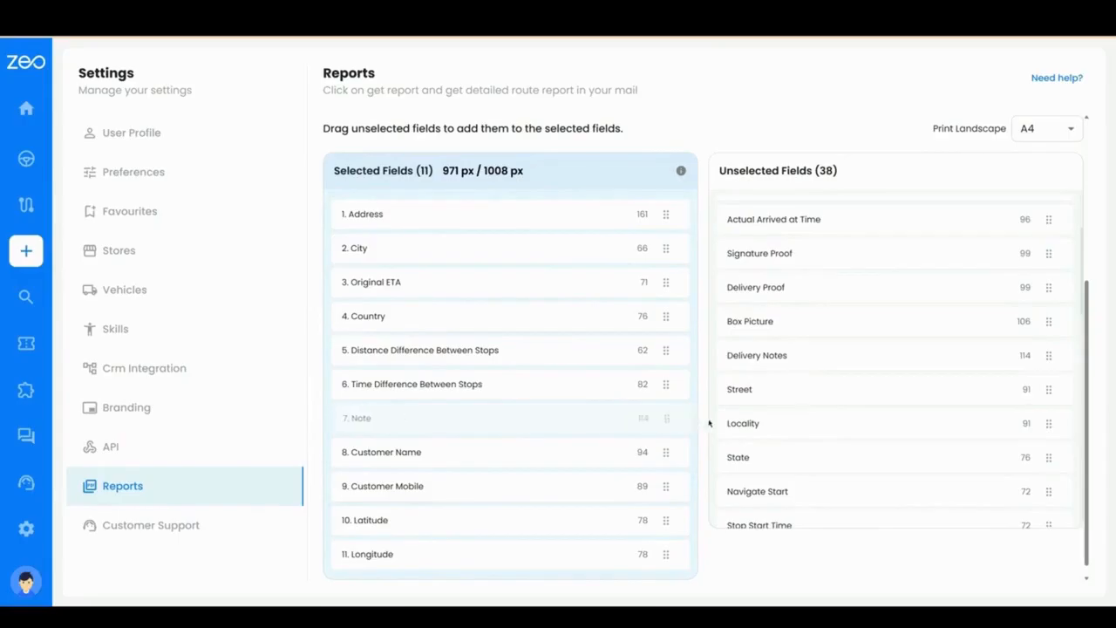
{"action": "double_click", "coordinate": [641, 419]}
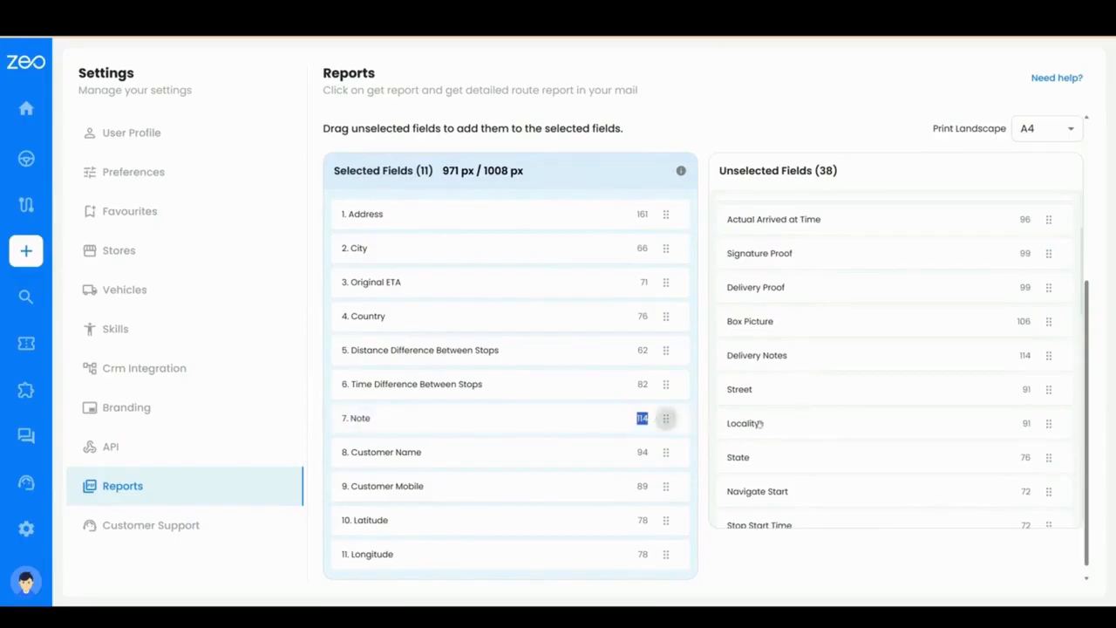
{"action": "left_click_drag", "start_coordinate": [668, 419], "coordinate": [847, 437]}
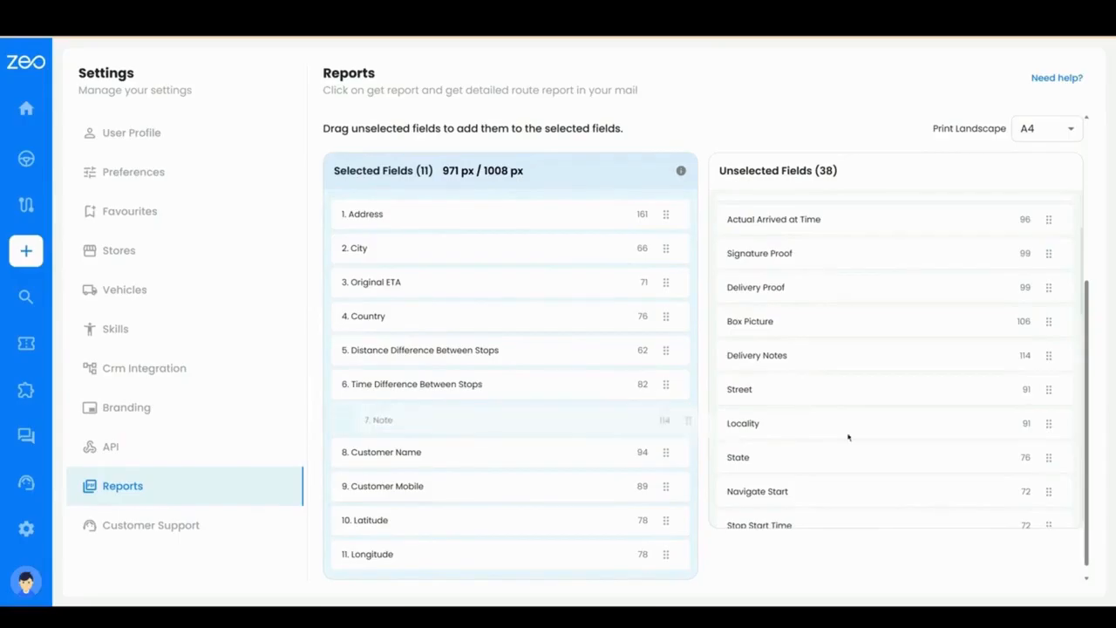
{"action": "left_click_drag", "start_coordinate": [666, 420], "coordinate": [537, 418]}
{"action": "scroll", "coordinate": [665, 388], "scroll_direction": "up", "scroll_amount": 3}
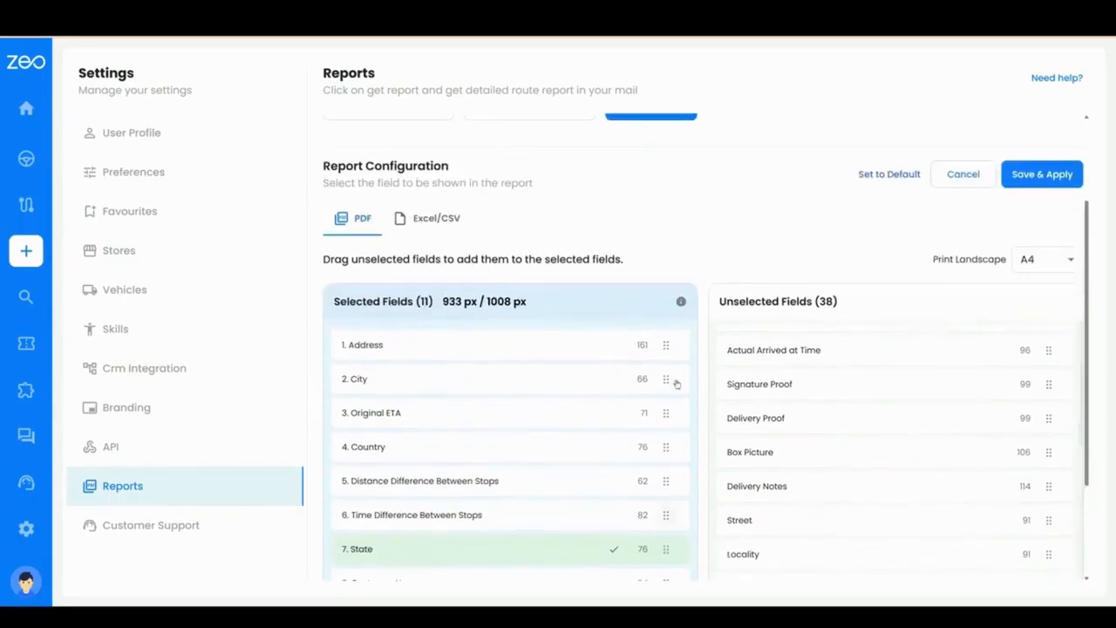
{"action": "left_click", "coordinate": [1042, 174]}
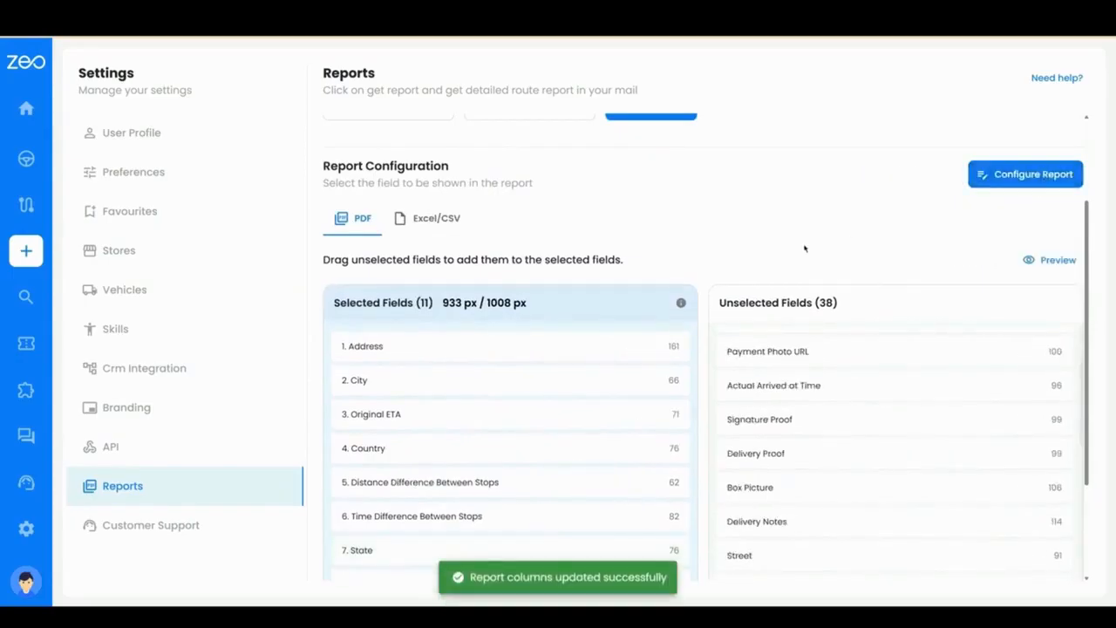
- Examine the pixel width used by the selected PDF fields against the page width limit
{"action": "scroll", "coordinate": [750, 262], "scroll_direction": "down", "scroll_amount": 1}
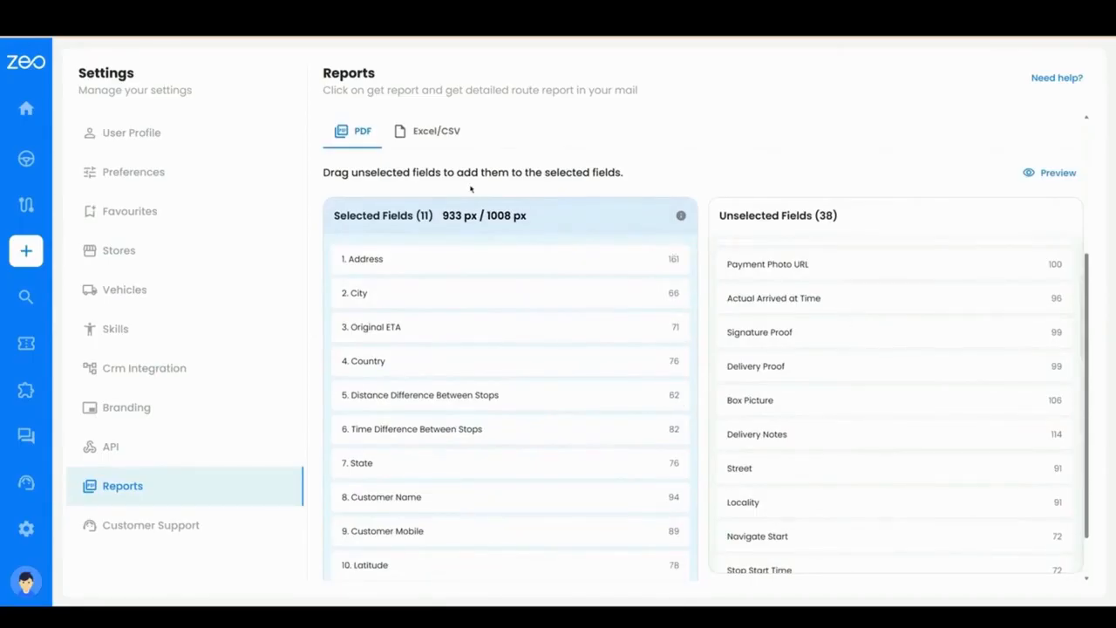
{"action": "left_click_drag", "start_coordinate": [448, 216], "coordinate": [534, 228]}
{"action": "left_click", "coordinate": [535, 226]}
{"action": "left_click_drag", "start_coordinate": [441, 215], "coordinate": [525, 218]}
{"action": "left_click", "coordinate": [528, 225]}
{"action": "left_click_drag", "start_coordinate": [442, 215], "coordinate": [527, 216]}
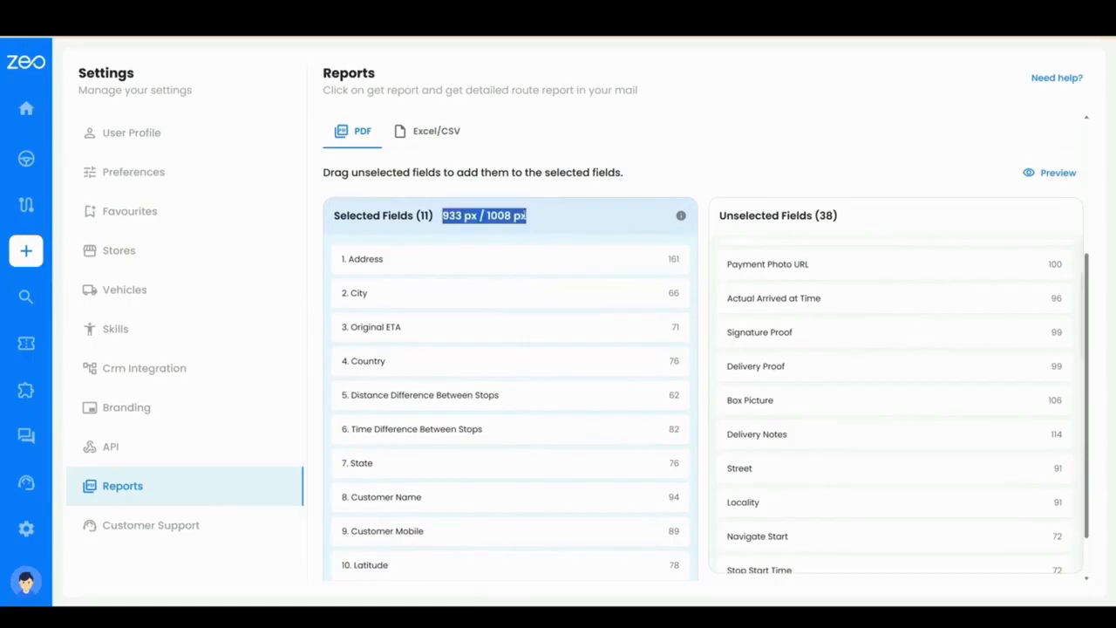
{"action": "left_click", "coordinate": [679, 177]}
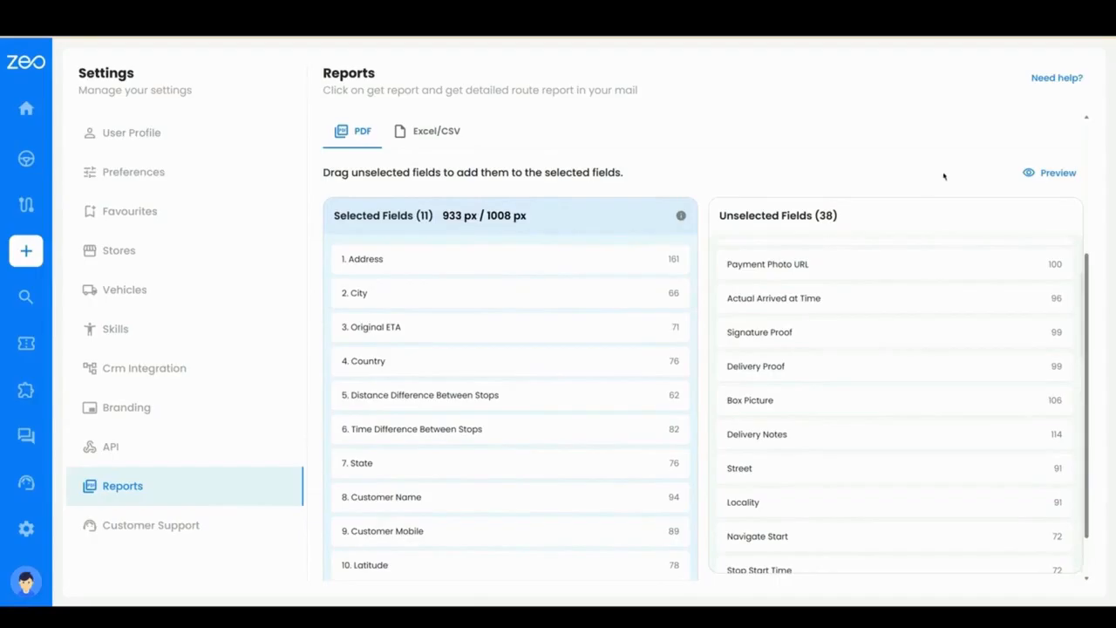
- Reopen the PDF field configuration and try to replace City with Actual Arrived at Time
{"action": "scroll", "coordinate": [1009, 243], "scroll_direction": "up", "scroll_amount": 2}
{"action": "left_click", "coordinate": [1018, 180]}
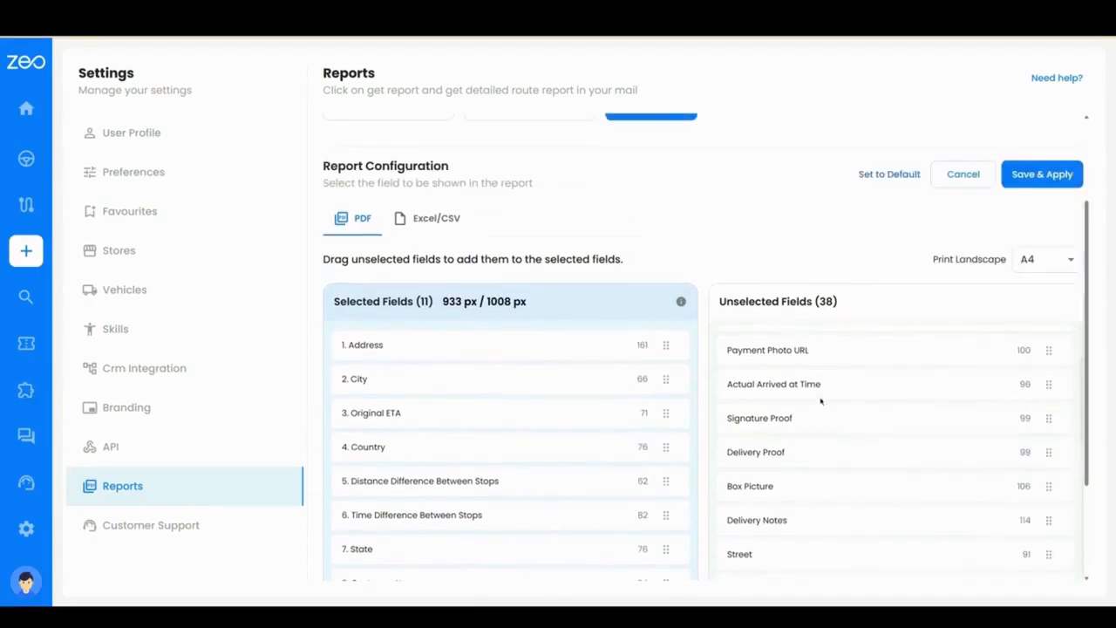
{"action": "left_click_drag", "start_coordinate": [811, 389], "coordinate": [389, 381]}
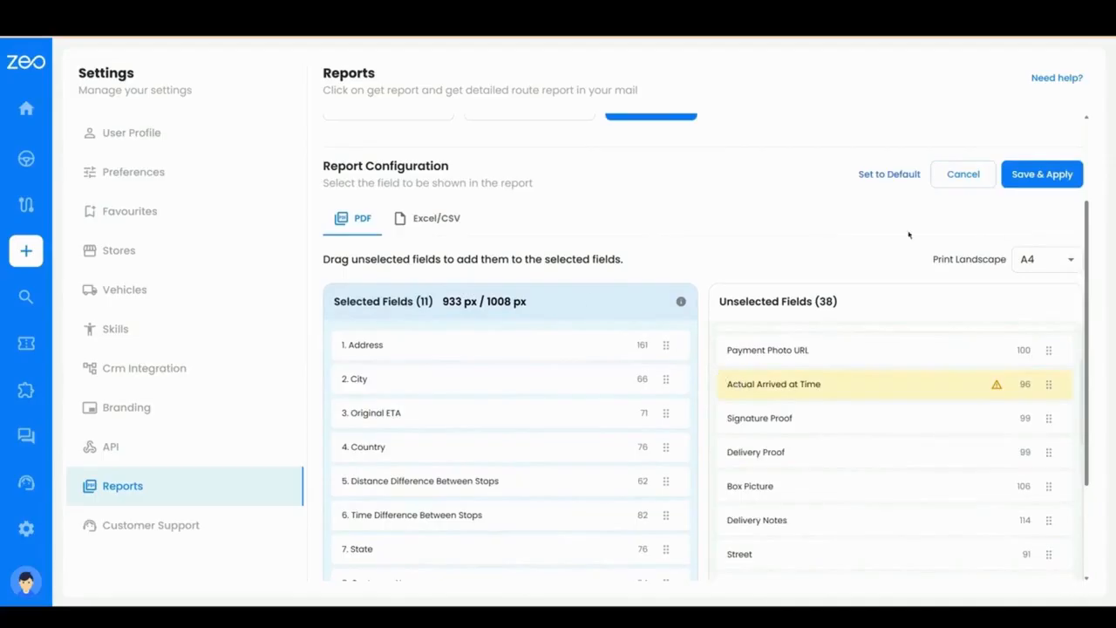
- Reorder the selected PDF fields to Address, Original ETA, City, Distance Difference Between Stops, Country, and save the configuration
{"action": "left_click_drag", "start_coordinate": [613, 379], "coordinate": [552, 493]}
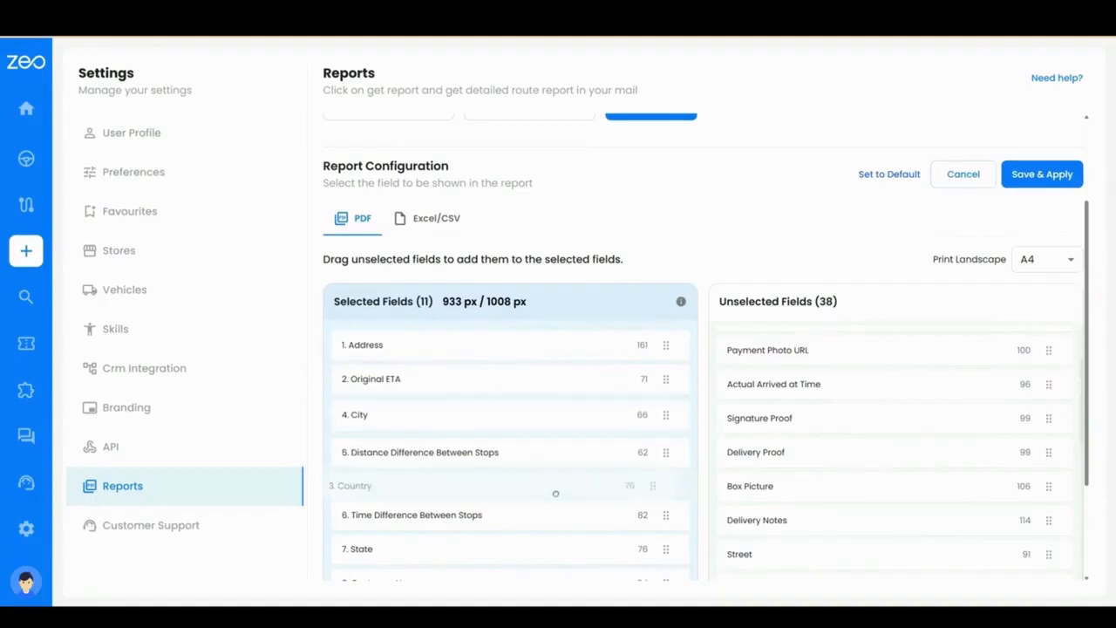
{"action": "left_click", "coordinate": [1029, 175]}
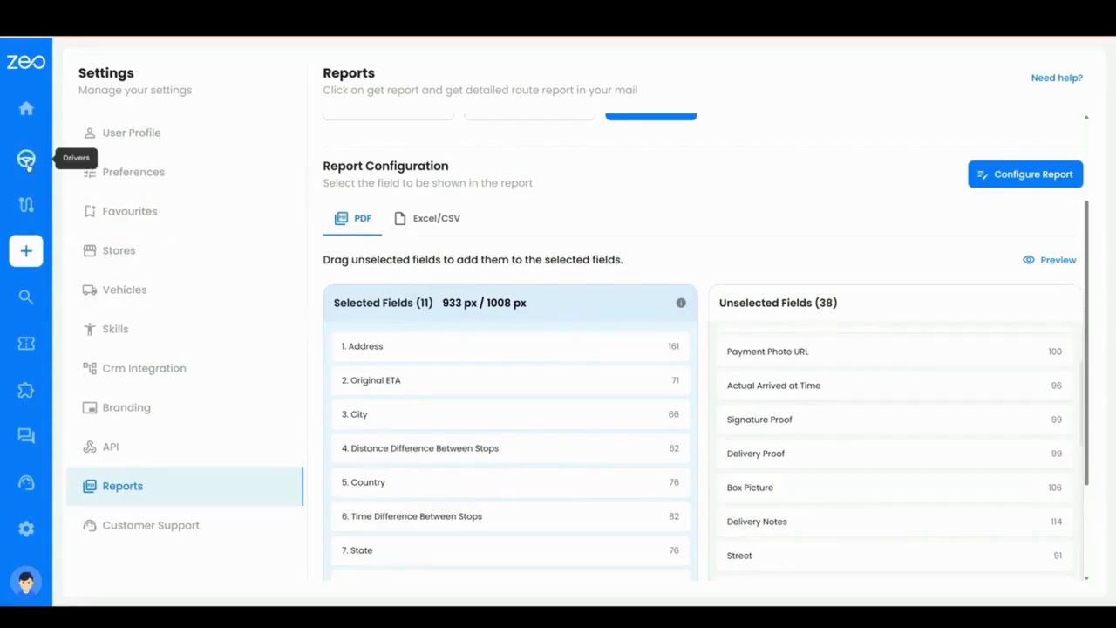
- Download the report of the first route in the routes list as a PDF and save the file
{"action": "left_click", "coordinate": [27, 205]}
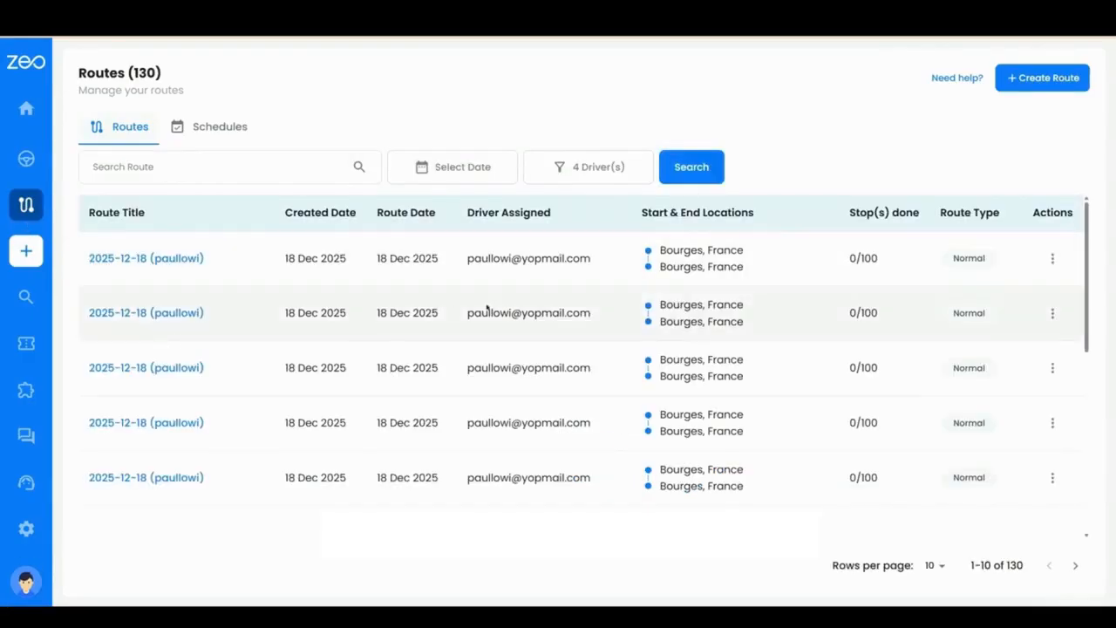
{"action": "left_click", "coordinate": [1053, 258]}
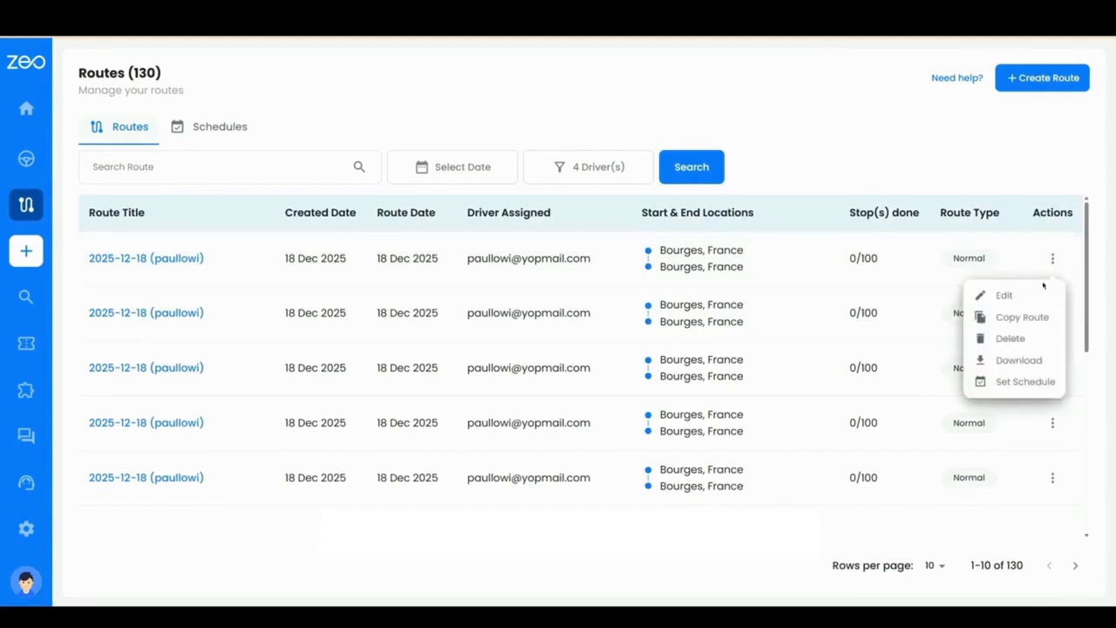
{"action": "left_click", "coordinate": [1018, 359]}
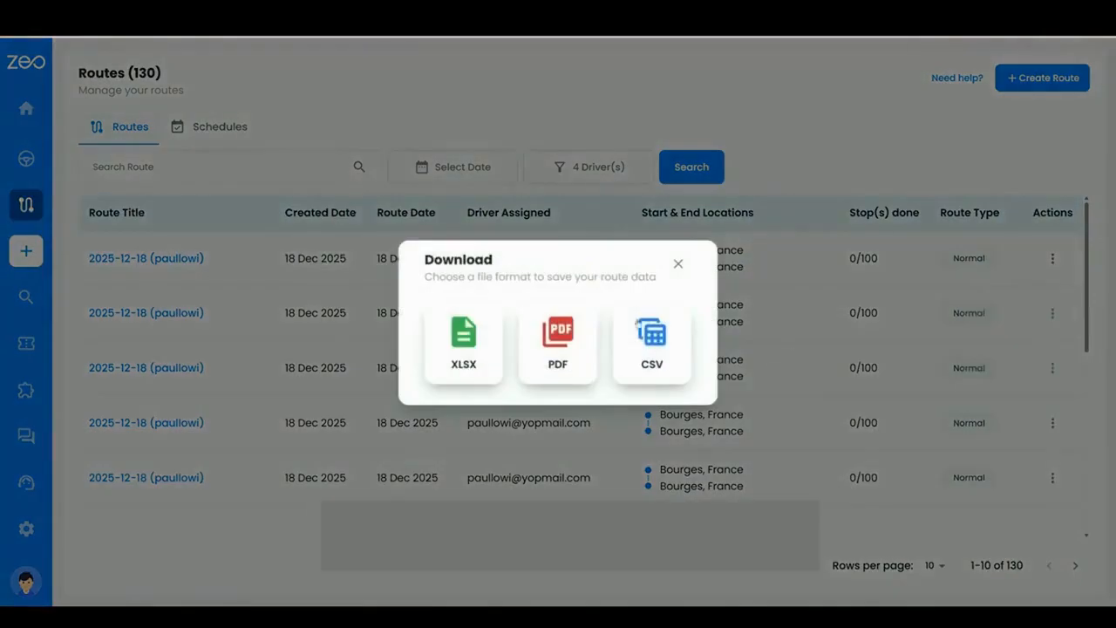
{"action": "left_click", "coordinate": [572, 329]}
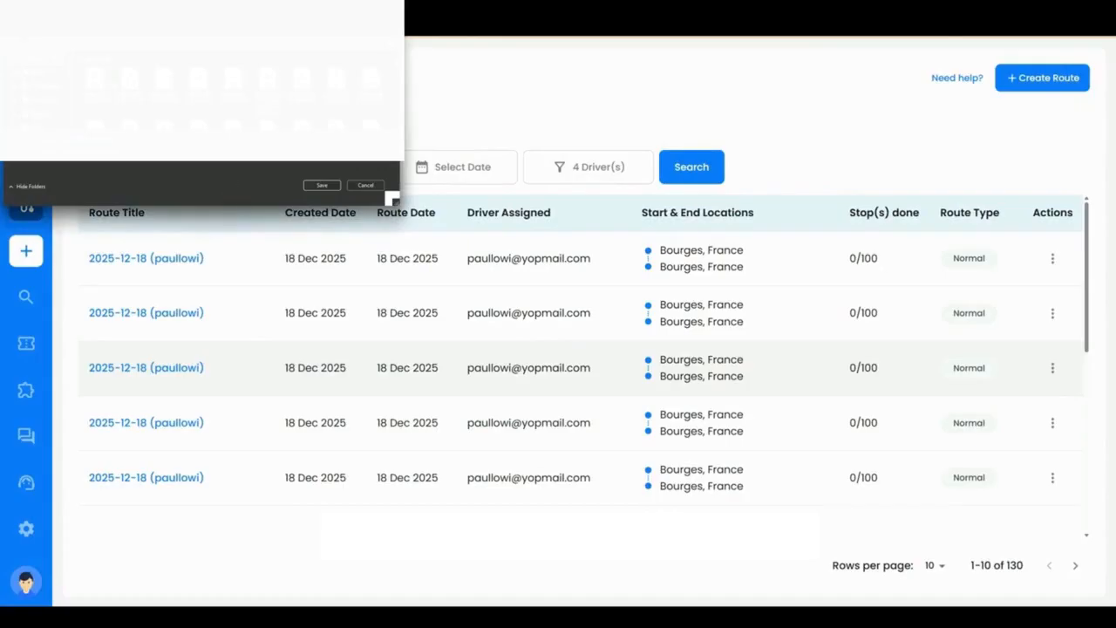
{"action": "left_click", "coordinate": [325, 186]}
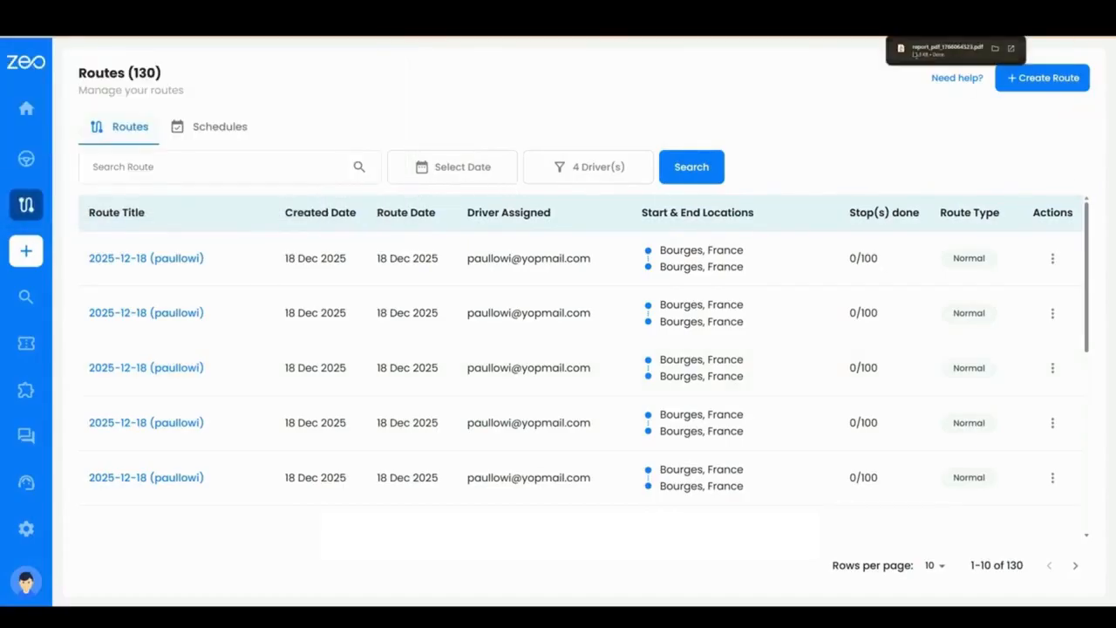
- Open the PDF report saved from the routes list and examine its columns against the configured field order
{"action": "left_click", "coordinate": [948, 50]}
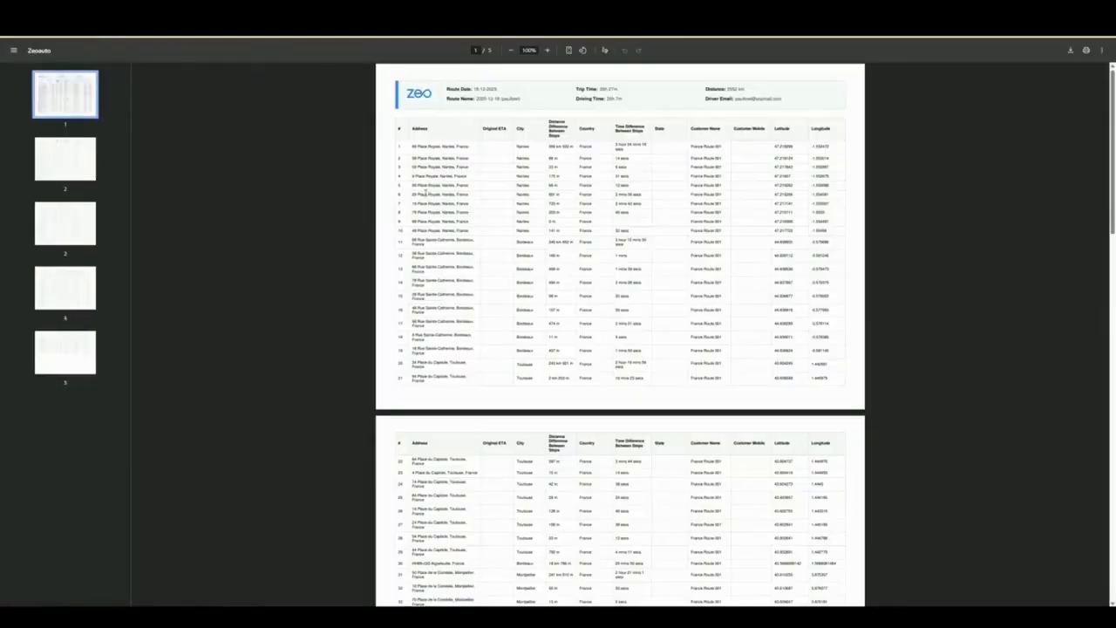
{"action": "scroll", "coordinate": [425, 194], "scroll_direction": "down", "scroll_amount": 3}
{"action": "scroll", "coordinate": [425, 194], "scroll_direction": "up", "scroll_amount": 3}
{"action": "scroll", "coordinate": [449, 191], "scroll_direction": "up", "scroll_amount": 2}
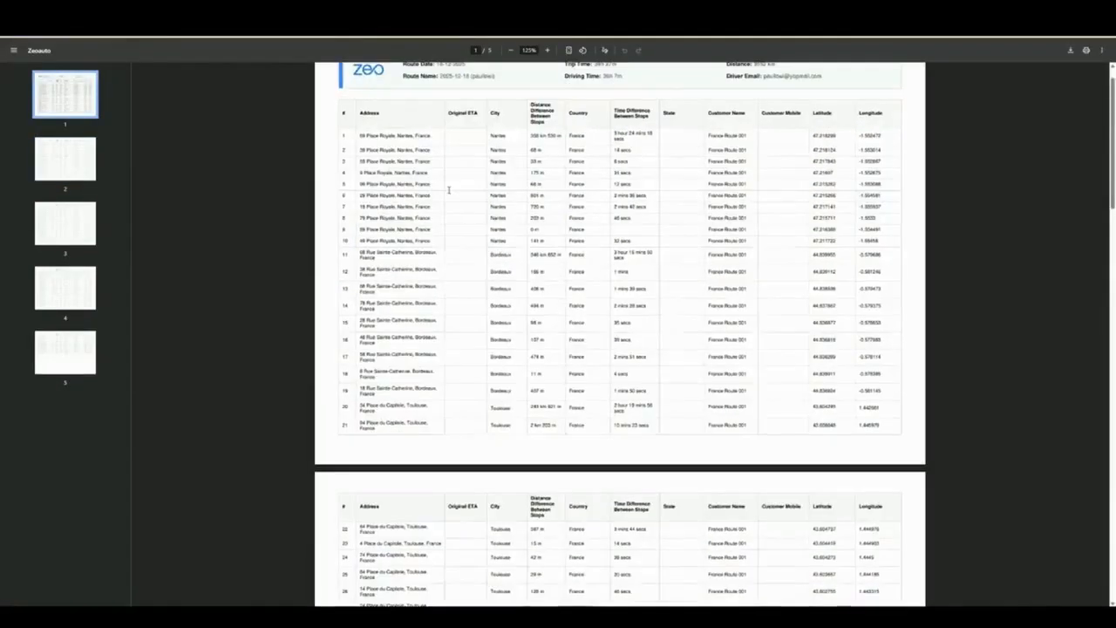
{"action": "scroll", "coordinate": [449, 190], "scroll_direction": "up", "scroll_amount": 1}
{"action": "scroll", "coordinate": [449, 190], "scroll_direction": "up", "scroll_amount": 1}
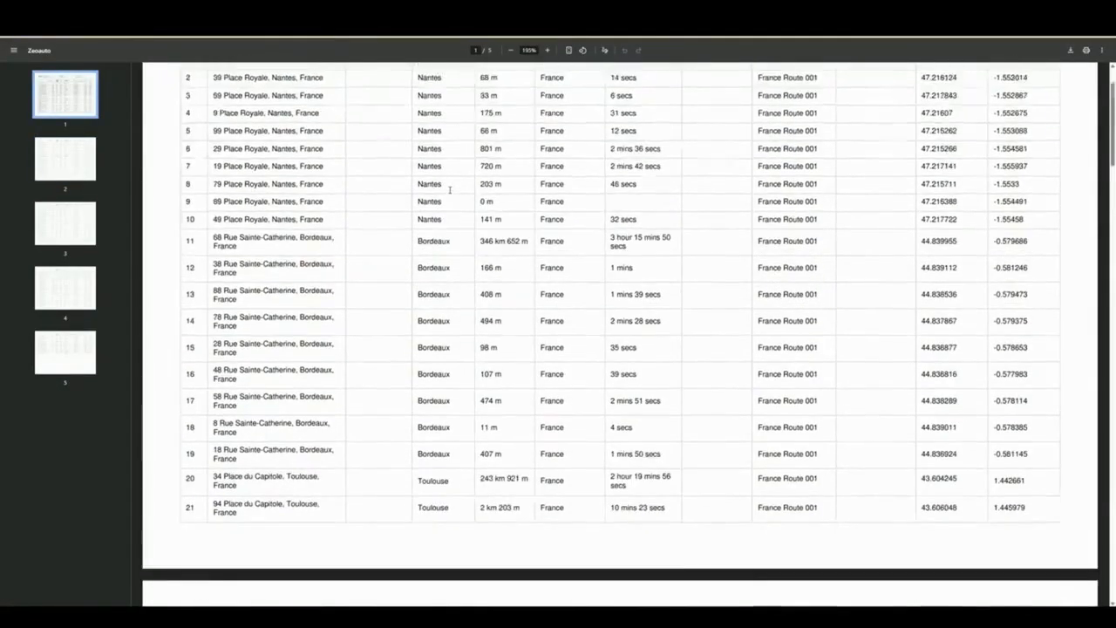
{"action": "scroll", "coordinate": [449, 190], "scroll_direction": "down", "scroll_amount": 3}
{"action": "scroll", "coordinate": [449, 191], "scroll_direction": "up", "scroll_amount": 4}
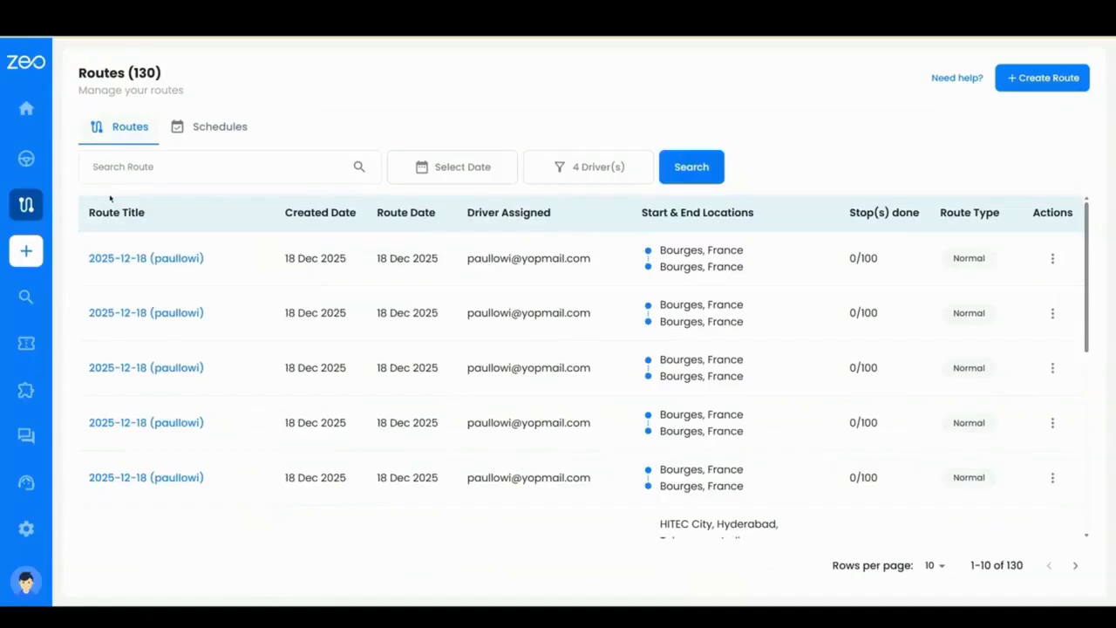
- From the home dashboard, download the displayed 2025-12-18 route's report as a PDF and save the file
{"action": "left_click", "coordinate": [33, 110]}
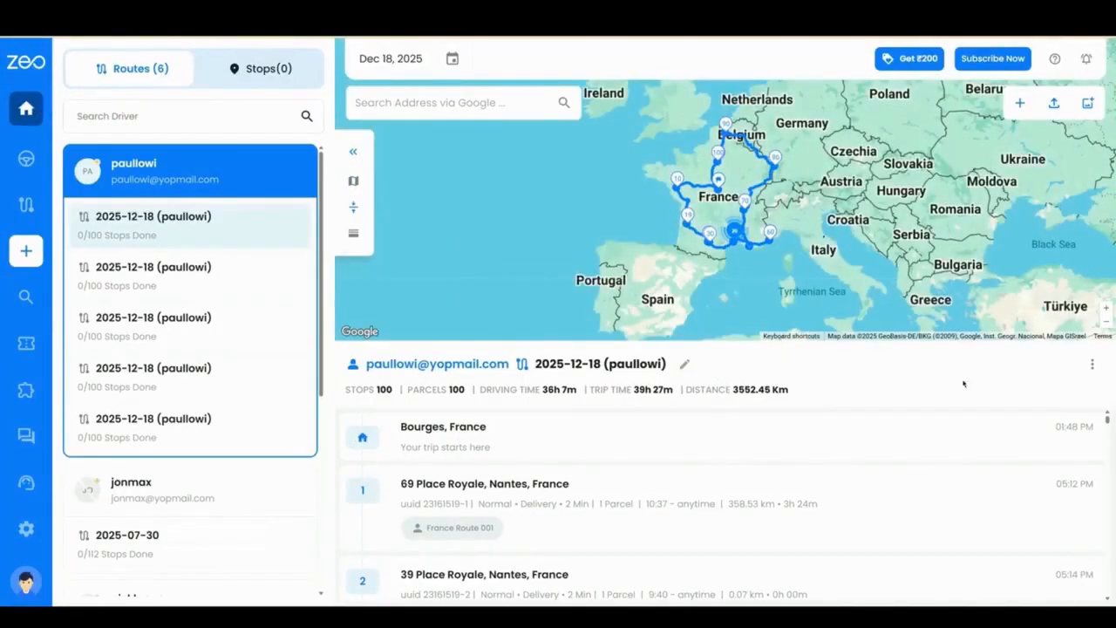
{"action": "left_click", "coordinate": [1092, 365]}
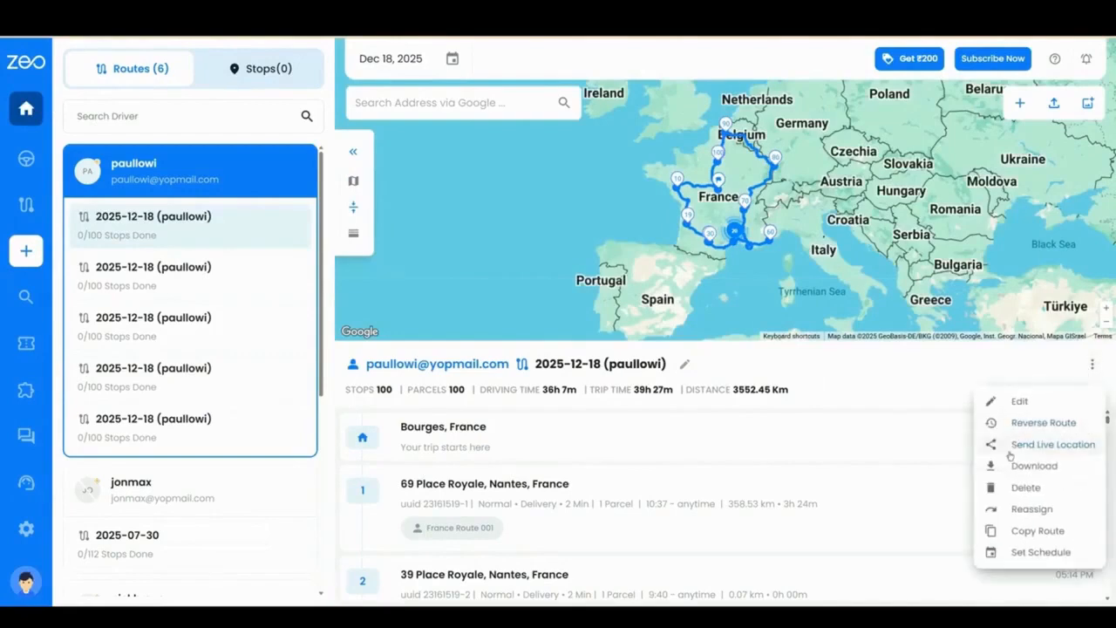
{"action": "left_click", "coordinate": [1016, 467]}
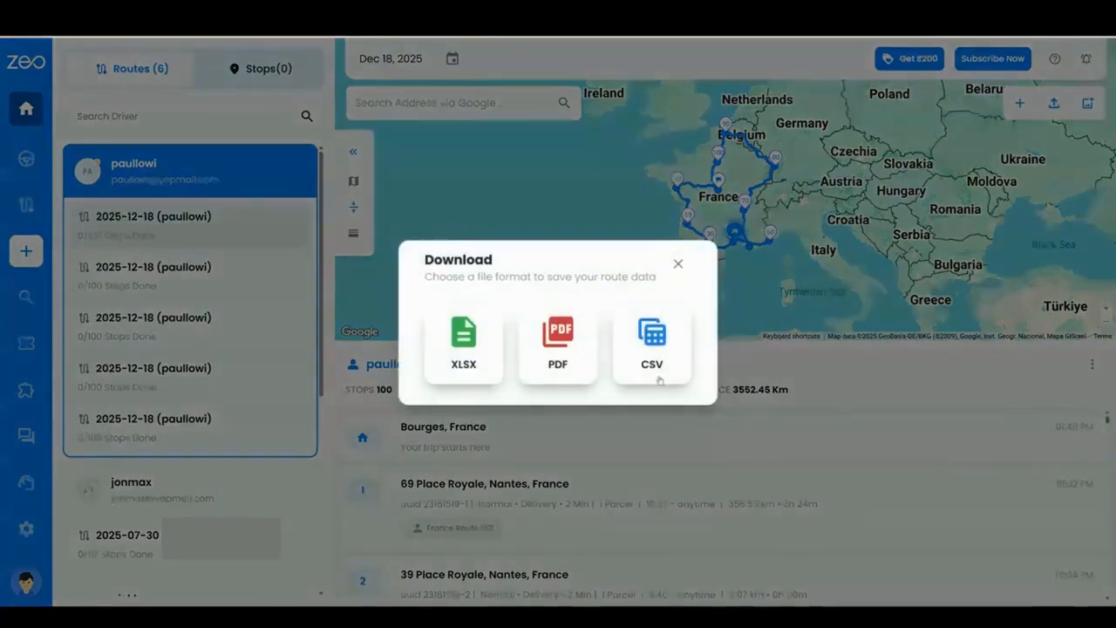
{"action": "left_click", "coordinate": [548, 341]}
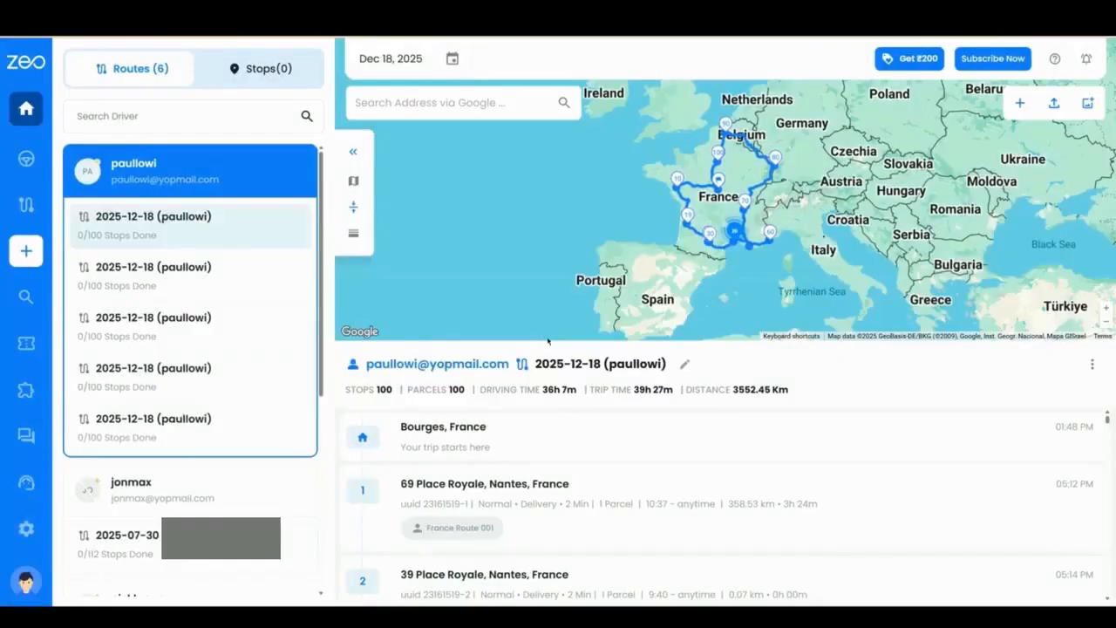
{"action": "left_click", "coordinate": [325, 186]}
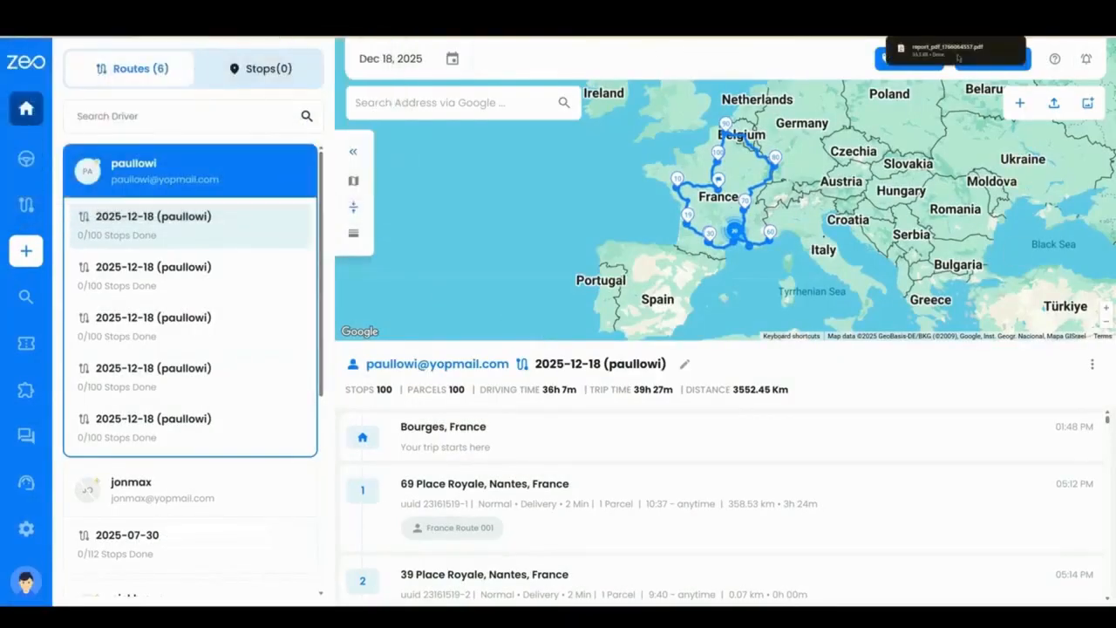
- Open the PDF report saved from the home dashboard and examine its route summary and stop columns across the first two pages
{"action": "left_click", "coordinate": [957, 59]}
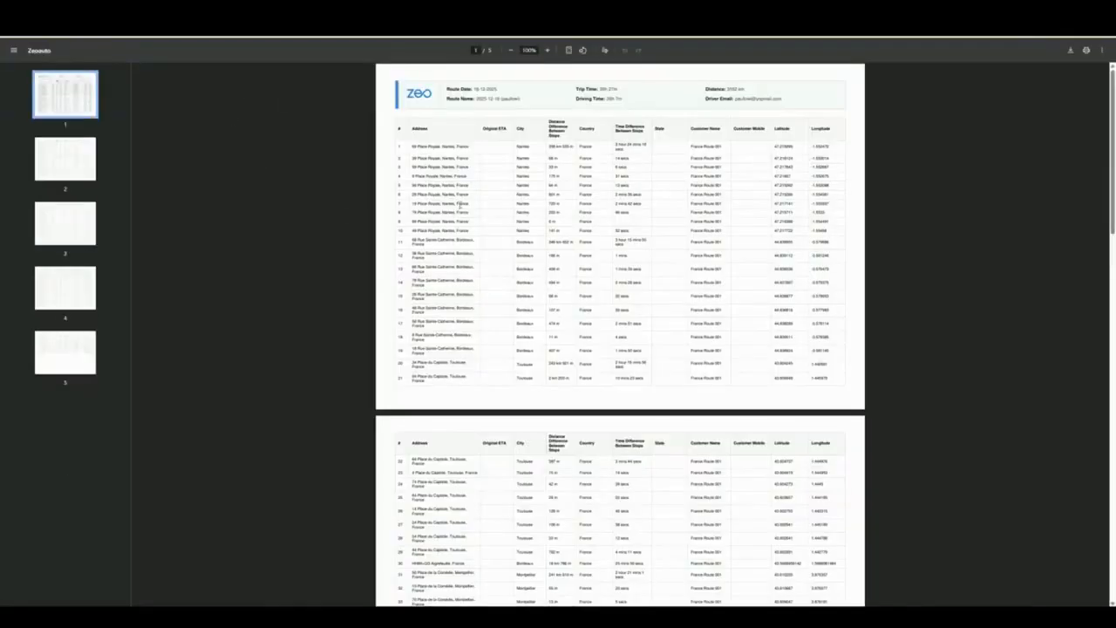
{"action": "key", "text": "ctrl+plus"}
{"action": "key", "text": "ctrl+plus"}
{"action": "key", "text": "ctrl+plus"}
{"action": "scroll", "coordinate": [459, 202], "scroll_direction": "up", "scroll_amount": 1}
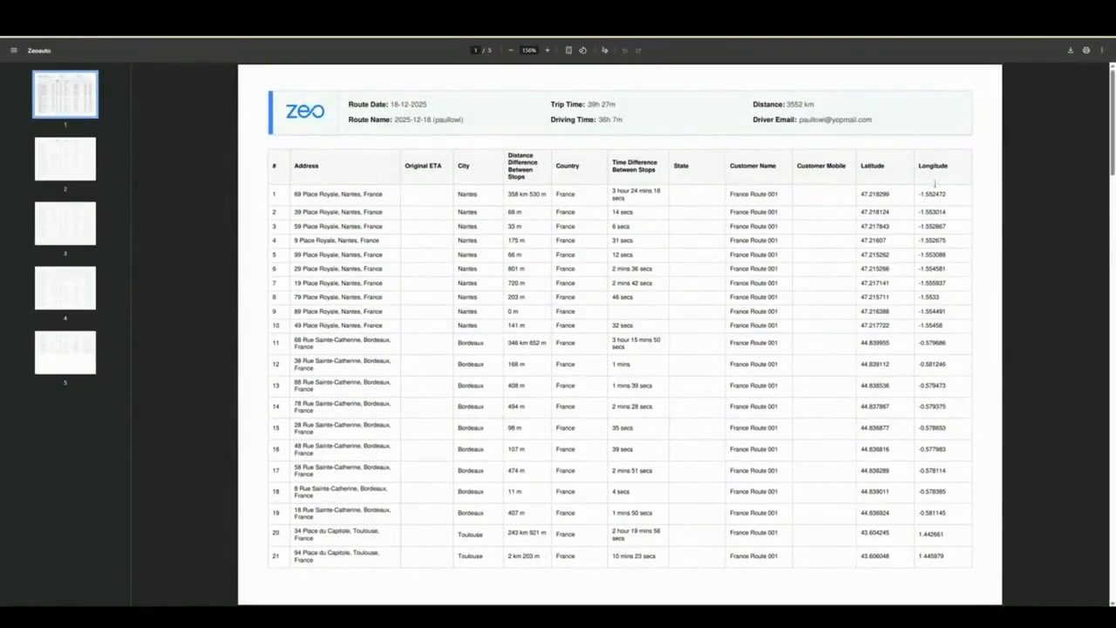
{"action": "scroll", "coordinate": [724, 254], "scroll_direction": "down", "scroll_amount": 4}
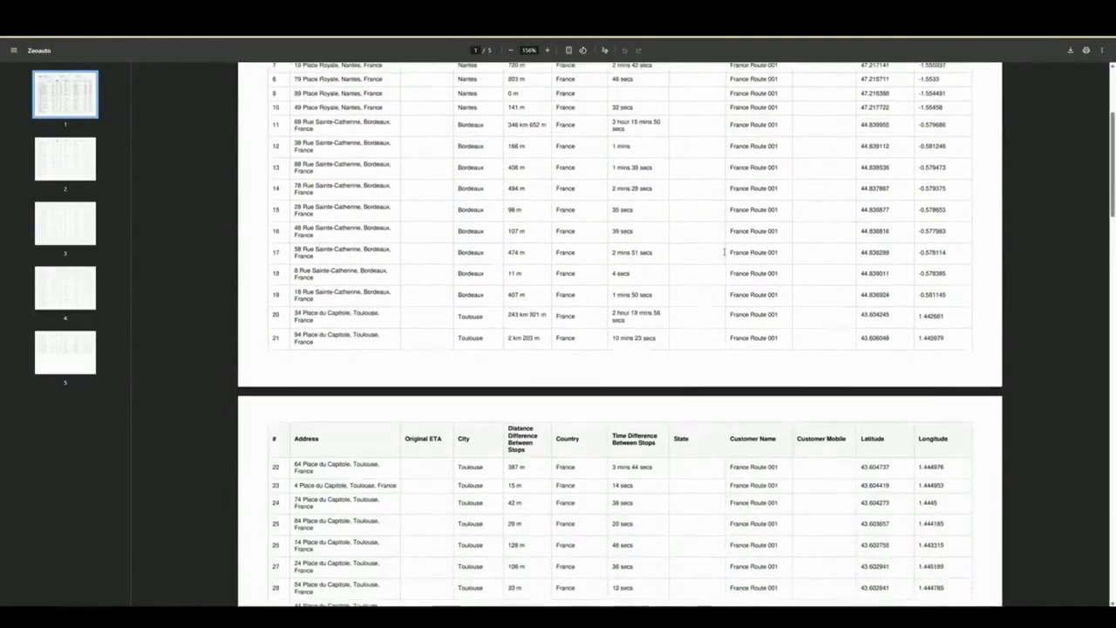
{"action": "scroll", "coordinate": [724, 252], "scroll_direction": "down", "scroll_amount": 2}
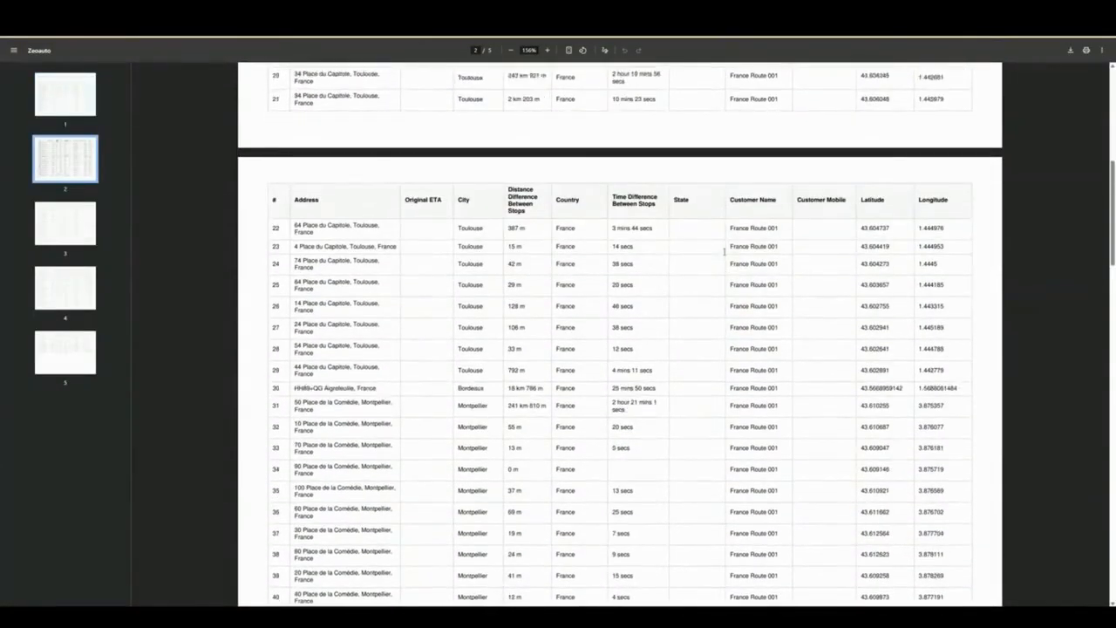
{"action": "scroll", "coordinate": [724, 252], "scroll_direction": "up", "scroll_amount": 2}
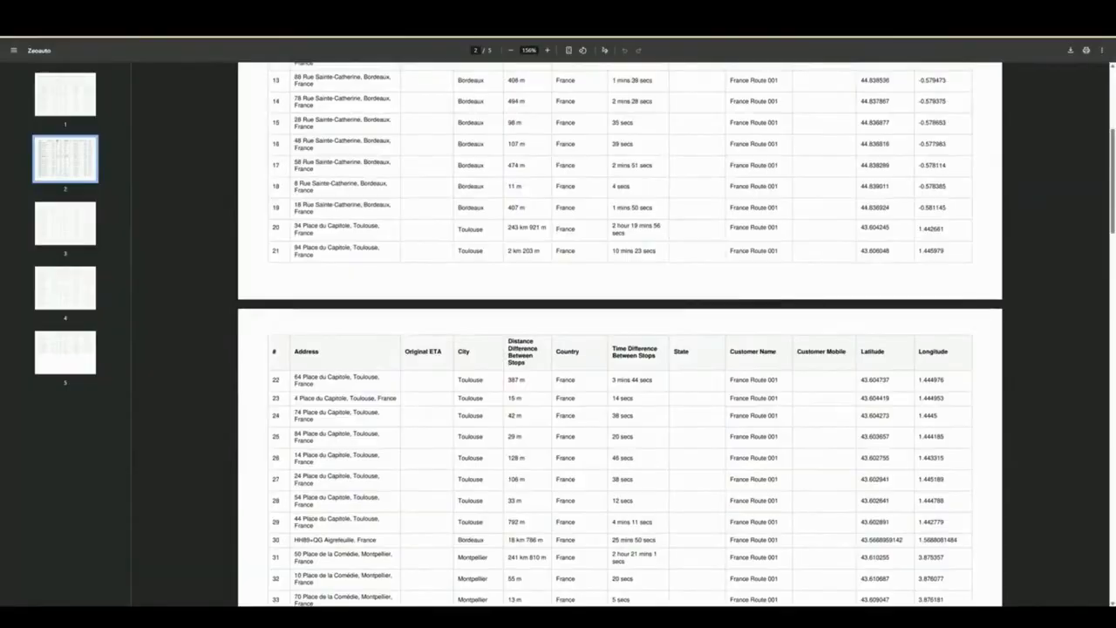